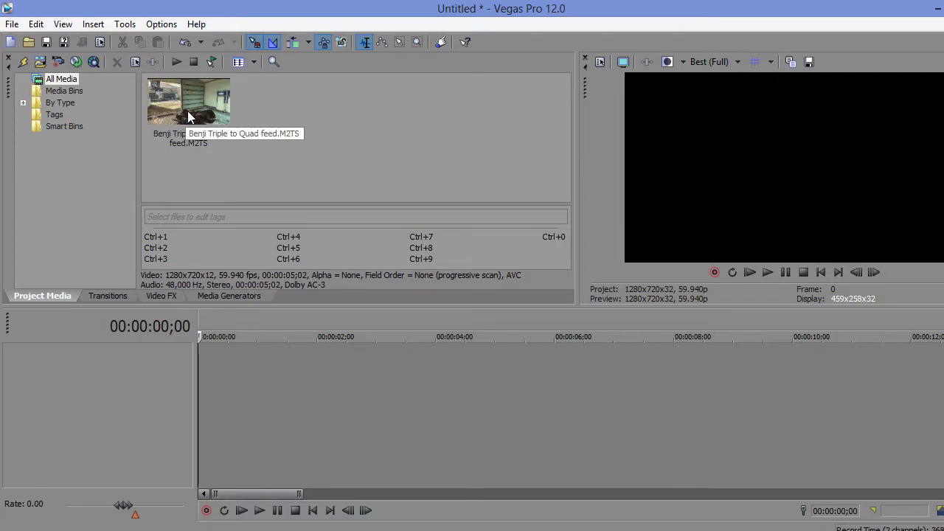
Step: Place the Benji Triple to Quad feed clip at the start of the timeline and turn off Maintain Aspect Ratio for its video
drag(230, 127, 204, 414)
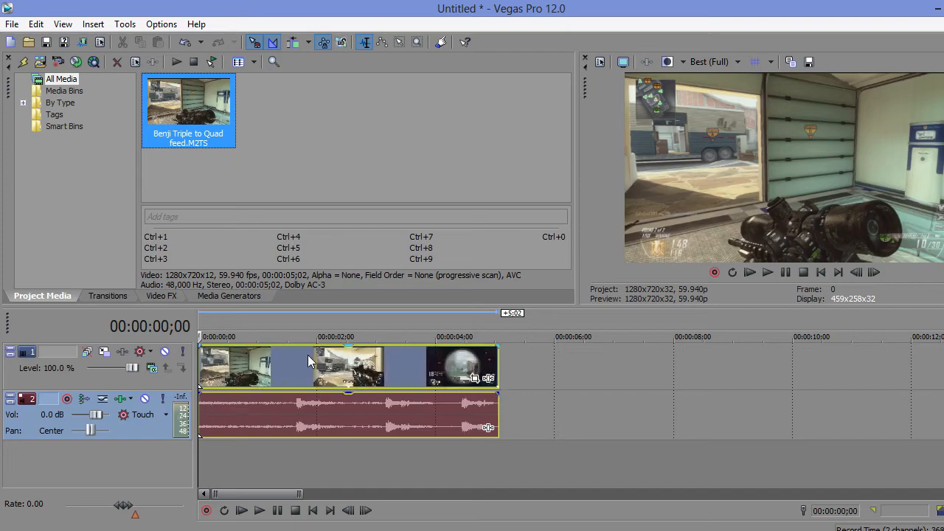
click(310, 355)
right_click(310, 355)
mouse_move(500, 417)
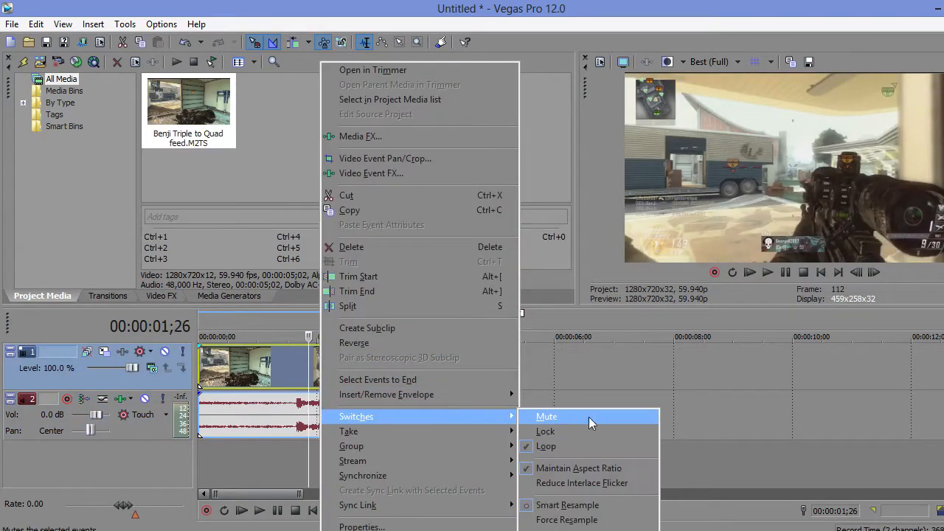
click(581, 471)
Step: Disable resampling for the clip's video event
right_click(369, 376)
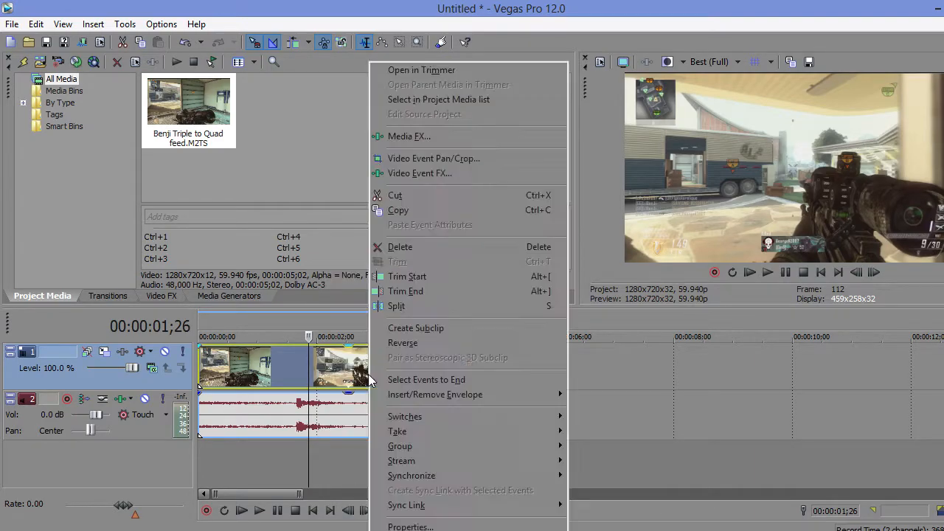
mouse_move(559, 418)
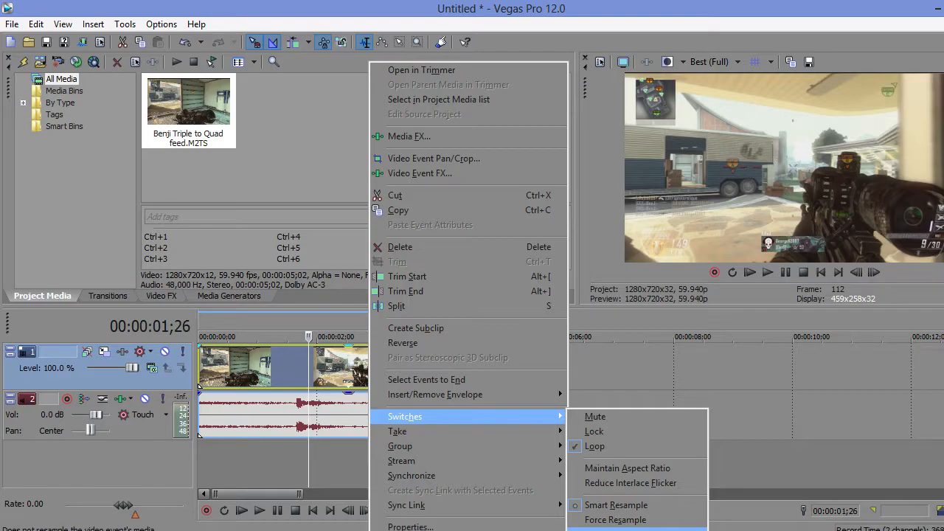
click(627, 528)
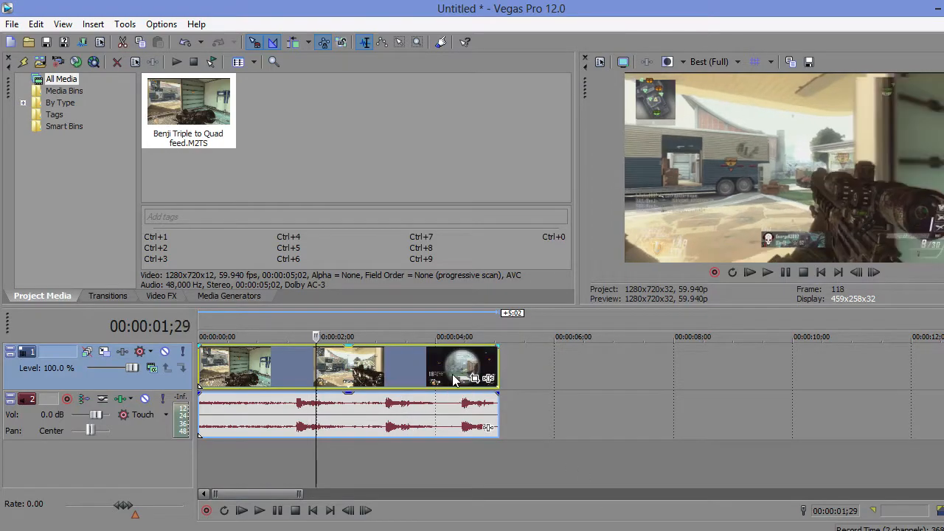
Step: Set the timeline's time selection to span the whole clip
key(space)
key(Left)
key(Left)
key(Left)
key(Left)
key(Left)
key(Left)
key(Left)
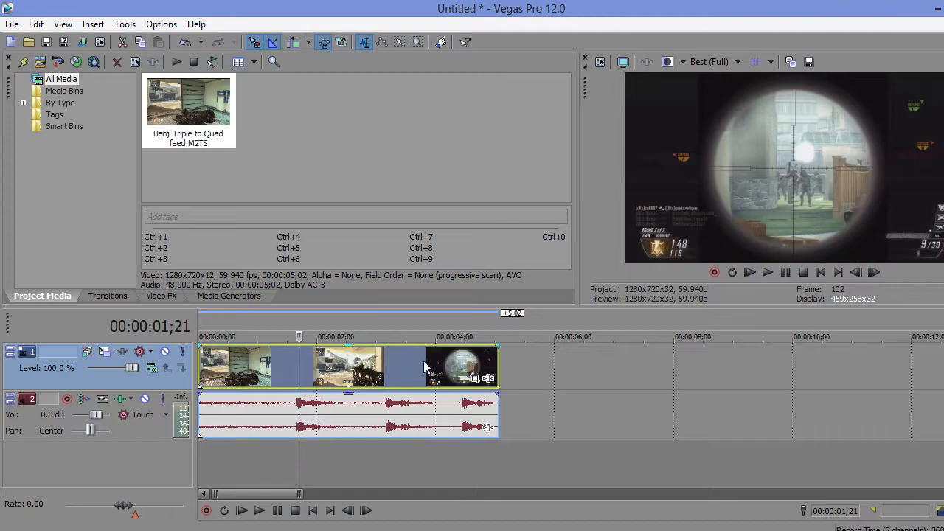
double_click(439, 378)
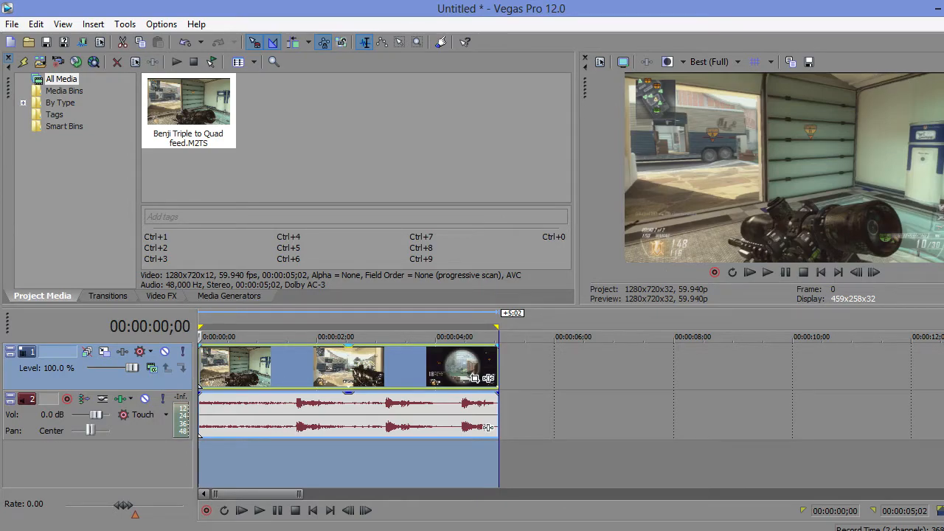
Step: Set the video preview quality to Preview (Half)
click(729, 63)
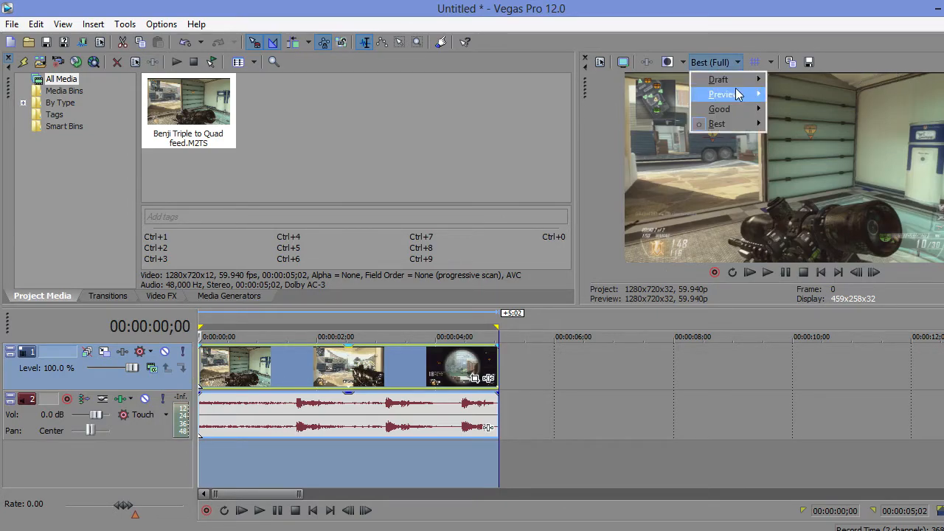
mouse_move(738, 94)
click(793, 125)
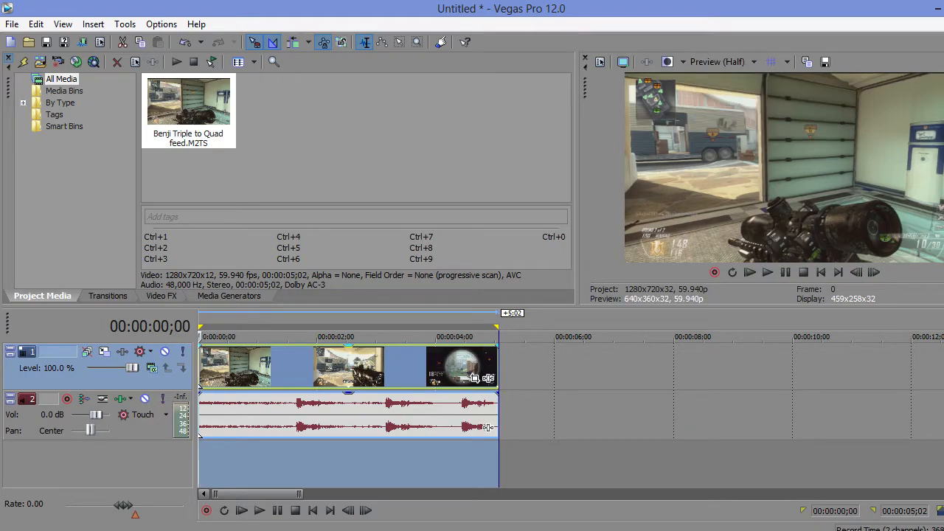
Step: In the clip's Event Pan/Crop, unlock the aspect ratio and centred sizing and crop the frame to about 1,276 × 714
click(476, 381)
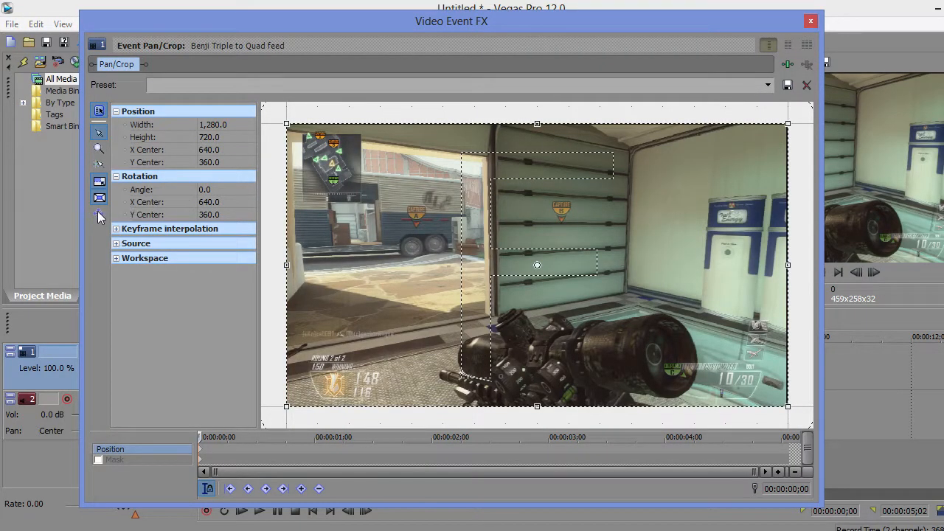
click(99, 181)
drag(787, 125, 786, 127)
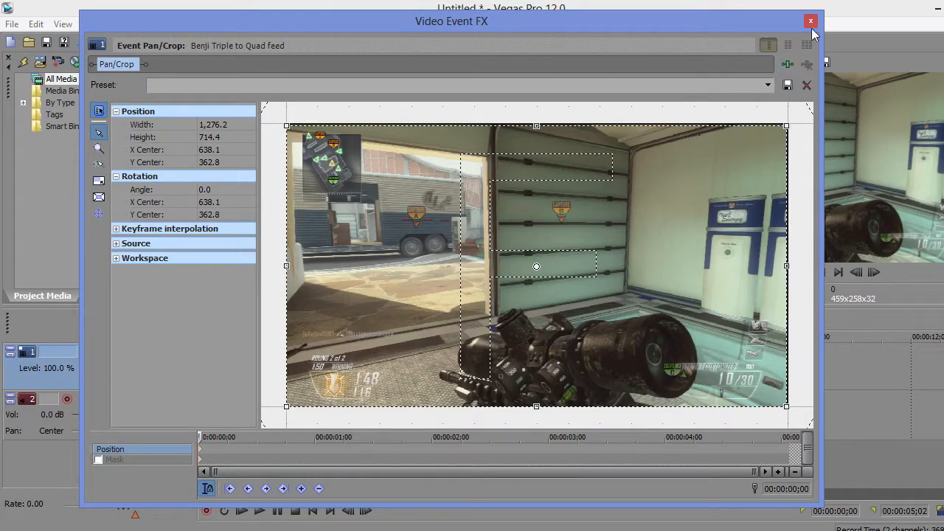
click(811, 20)
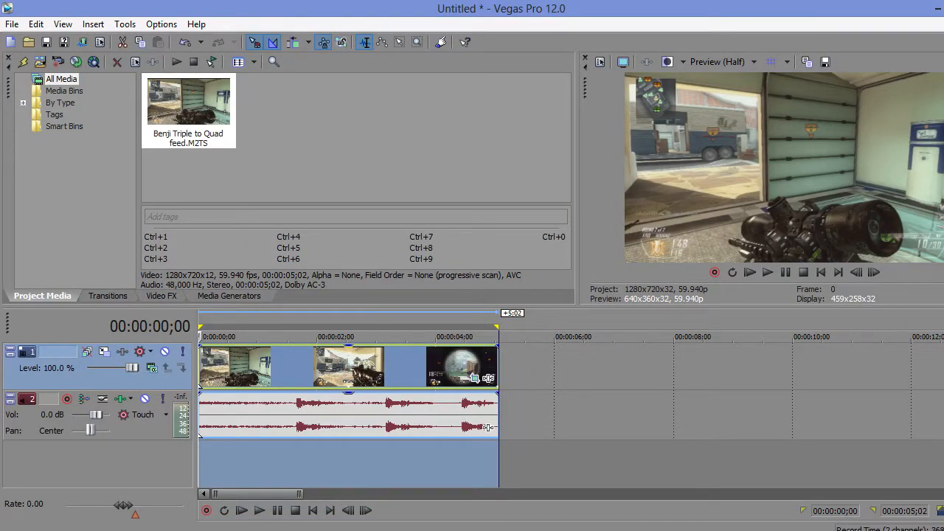
Step: Split the clip's video and audio at 00:00:01;19, where the first gunshot starts in the waveform
click(329, 366)
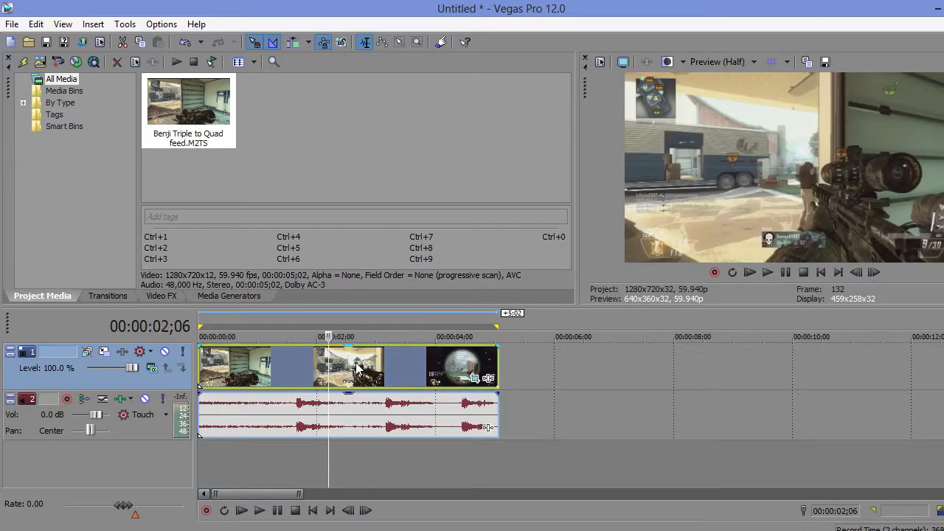
right_click(327, 416)
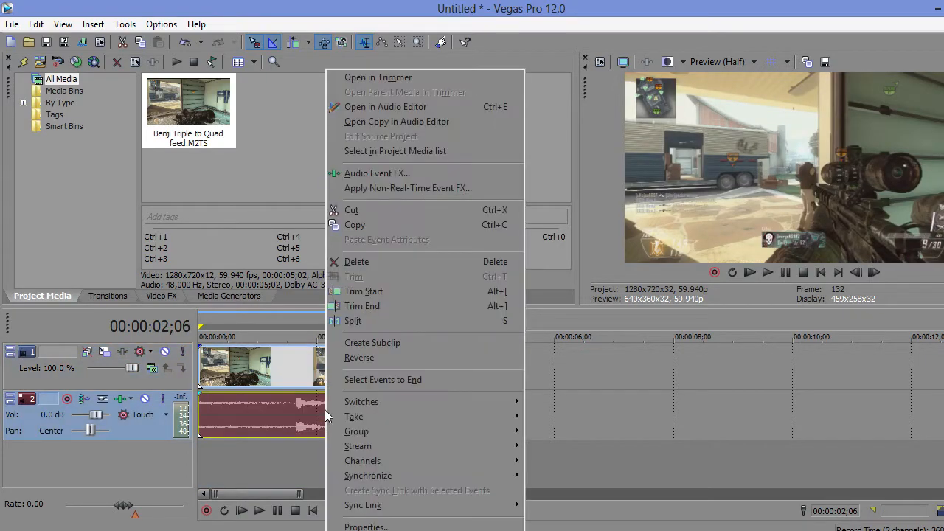
click(289, 418)
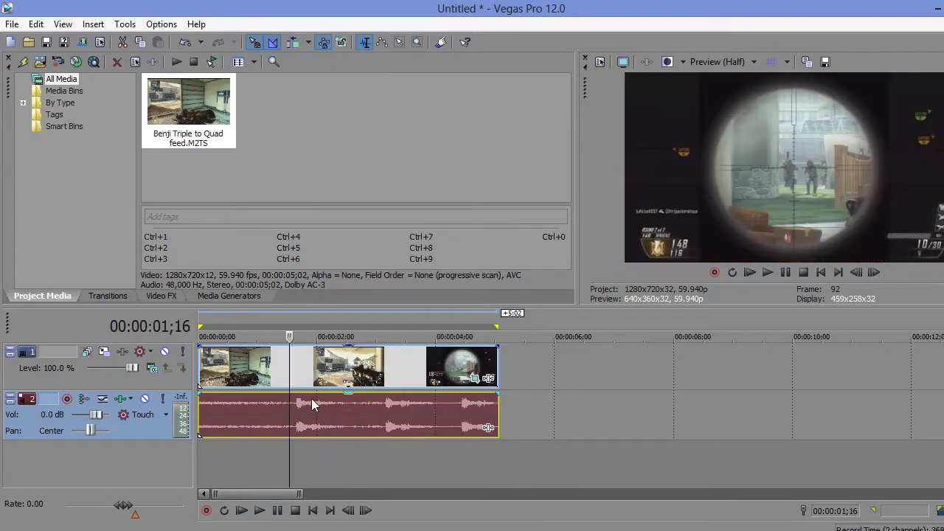
key(Right)
key(Right)
key(Right)
key(Right)
key(Right)
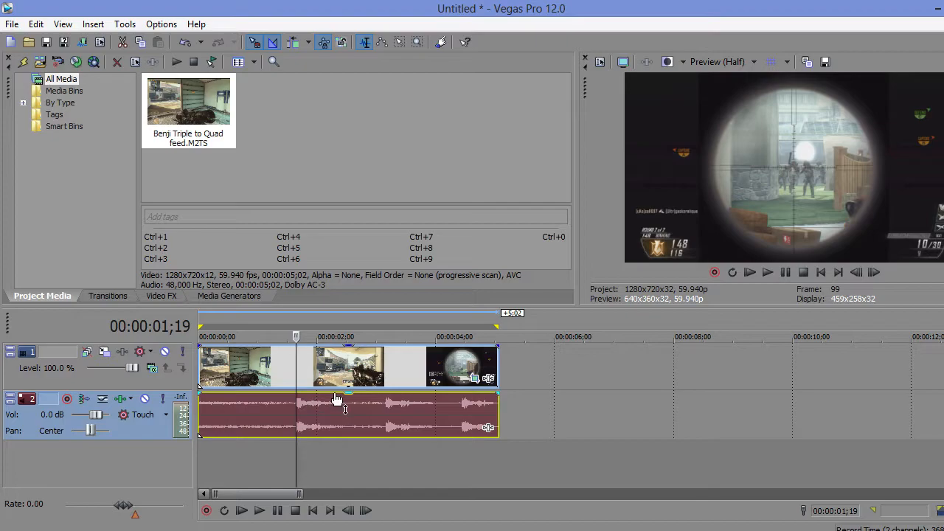
key(s)
Step: Split the remaining clip again at about 00:00:01;24, just after the first gunshot
key(Right)
key(Right)
key(Right)
key(Right)
key(Right)
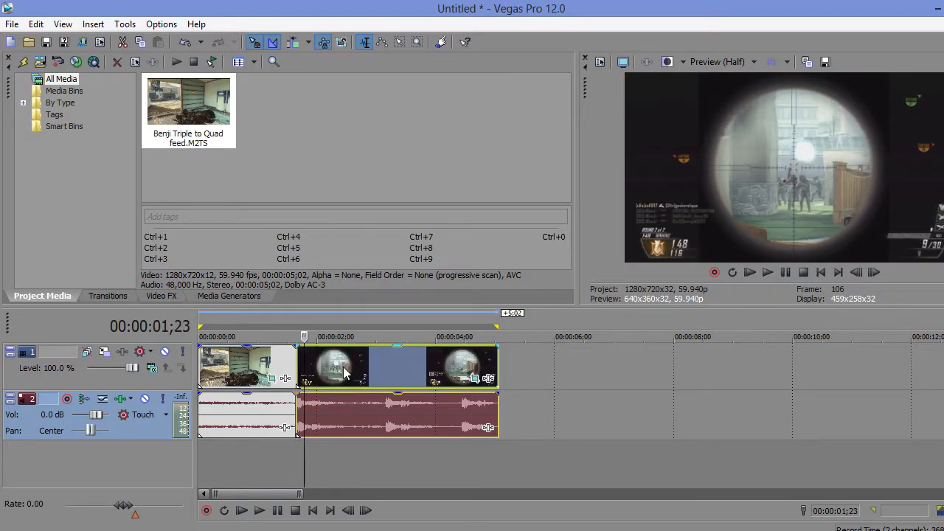
key(s)
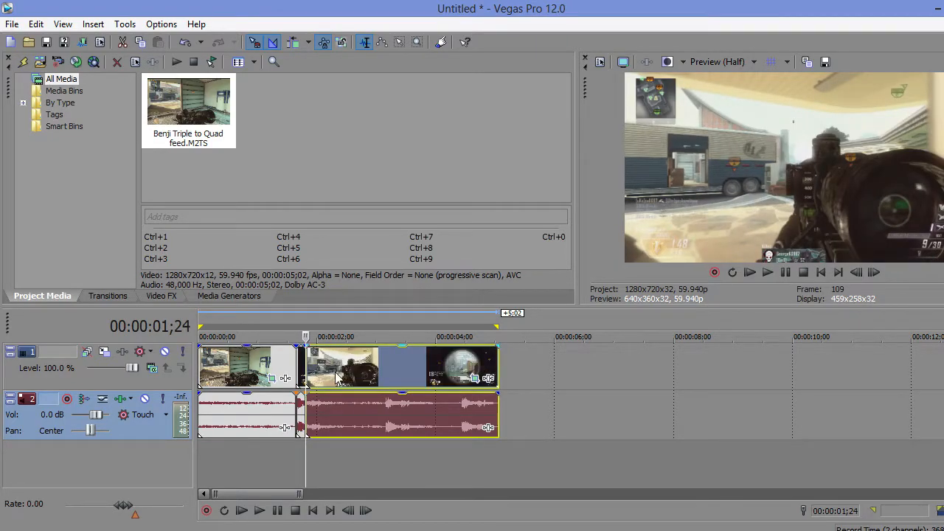
Step: Split the last segment at 00:00:02;09 and delete the part after that point
click(335, 371)
right_click(359, 368)
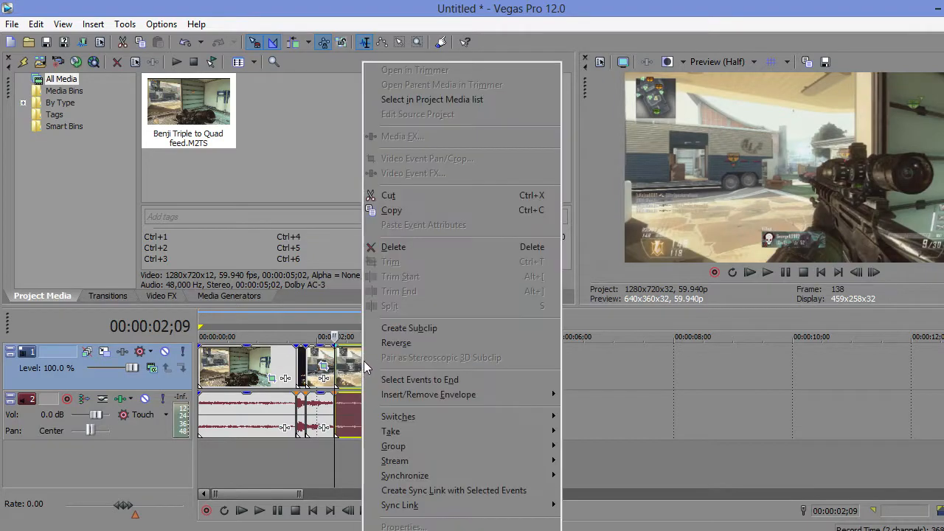
click(410, 252)
Step: Time-stretch the last segment to about 00:00:01;28 long for slow motion and play back the sequence
drag(335, 356, 422, 358)
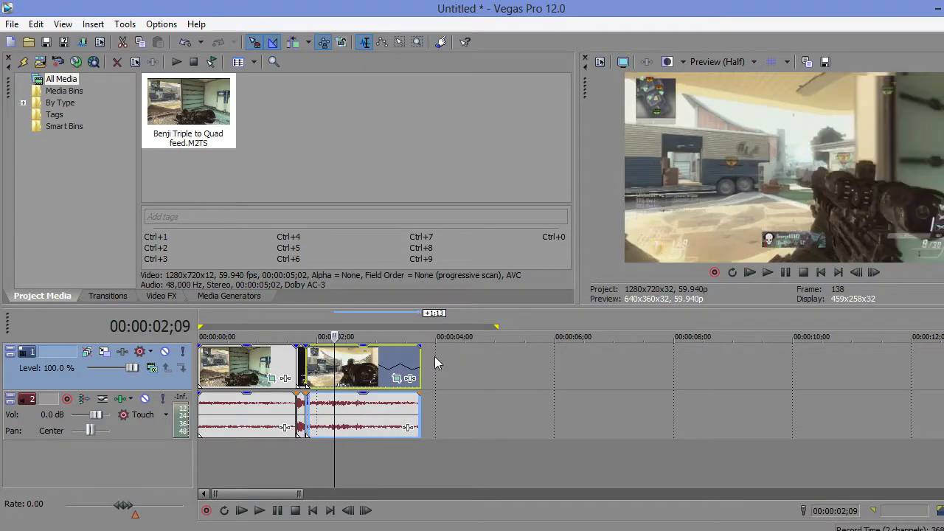
click(222, 413)
click(260, 511)
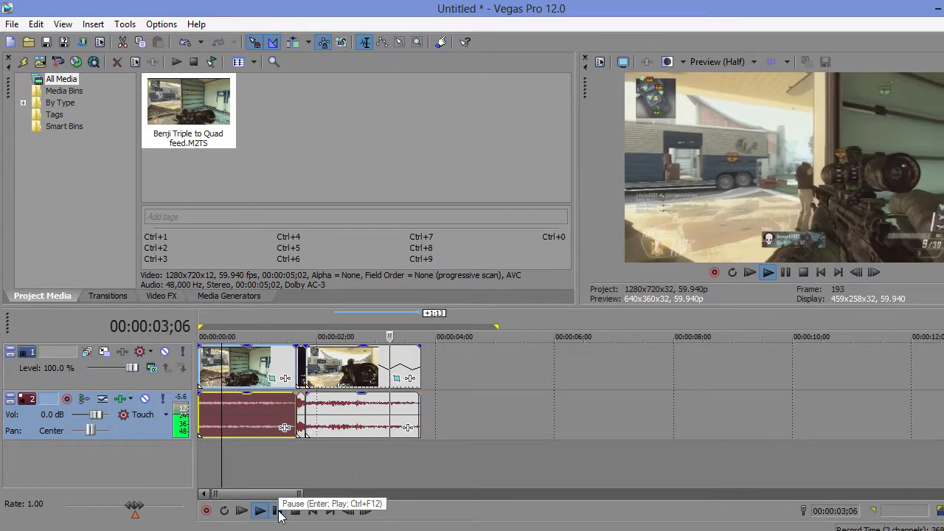
click(278, 511)
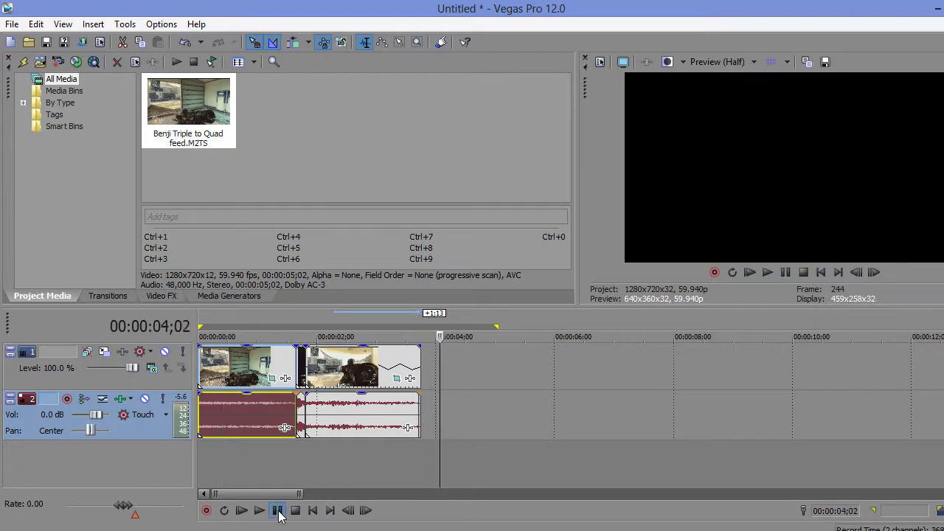
Step: Turn on Lock to stretch for the pitch change in the slowed segment's audio event properties, keeping the élastique method
click(352, 411)
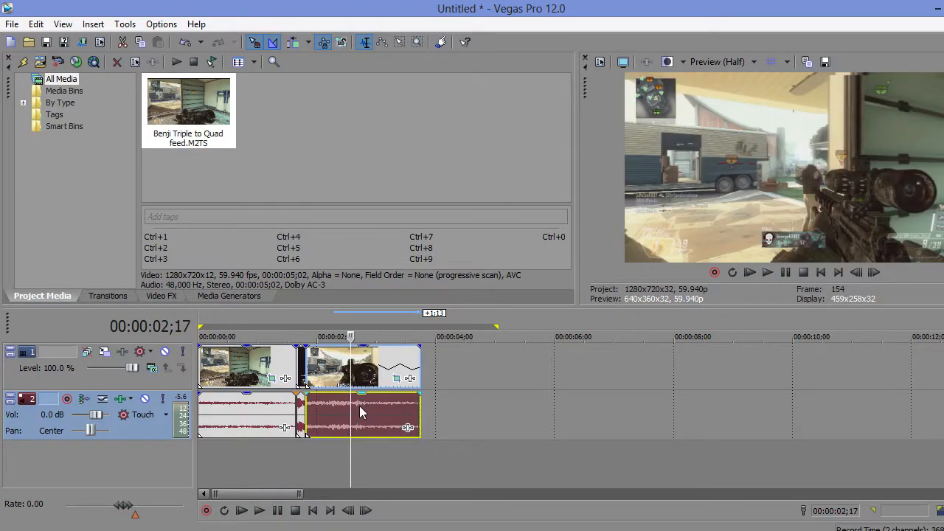
right_click(360, 404)
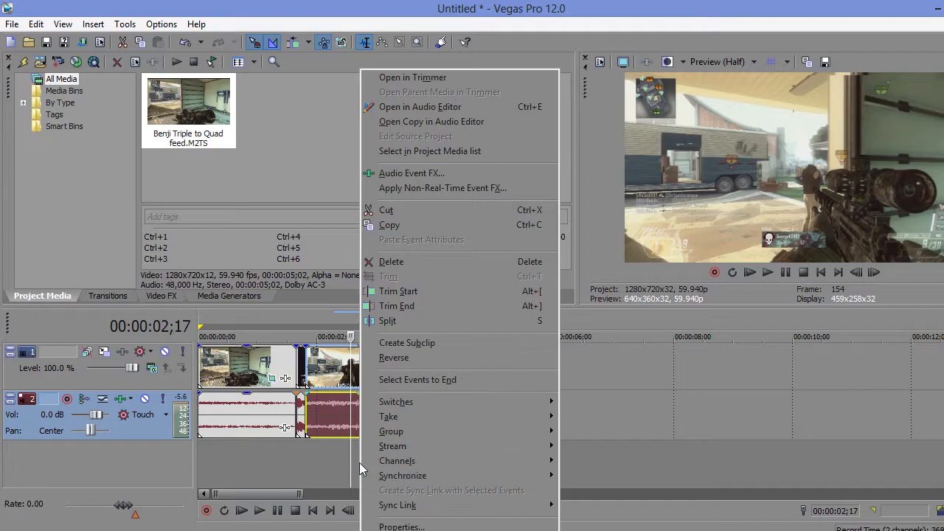
right_click(338, 426)
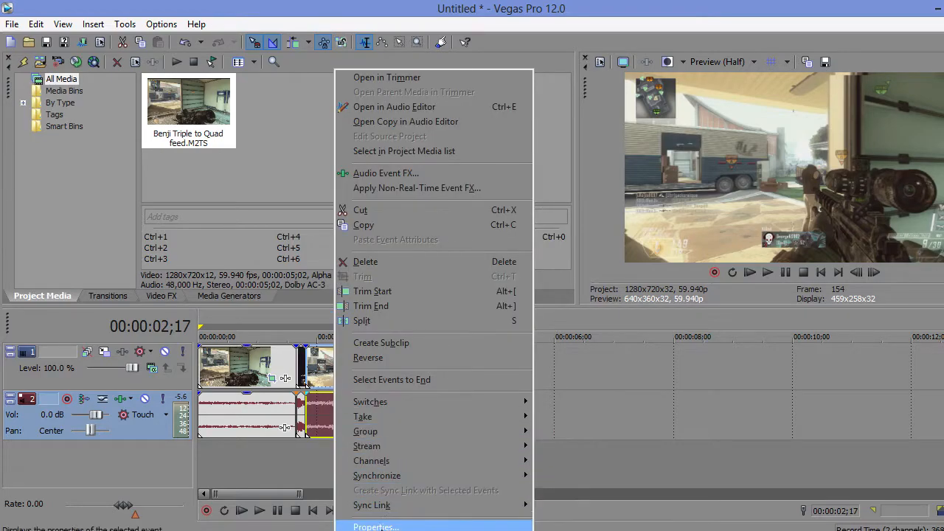
click(373, 526)
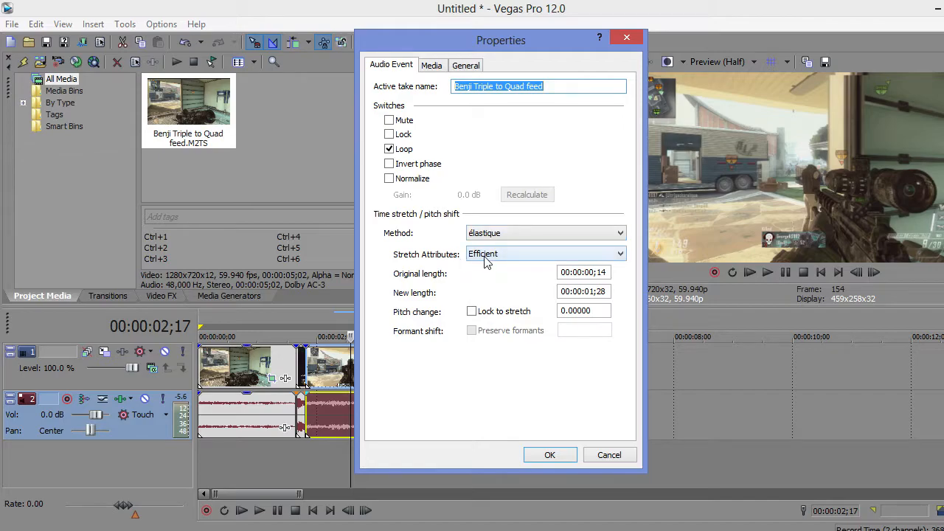
click(486, 257)
click(507, 256)
click(512, 236)
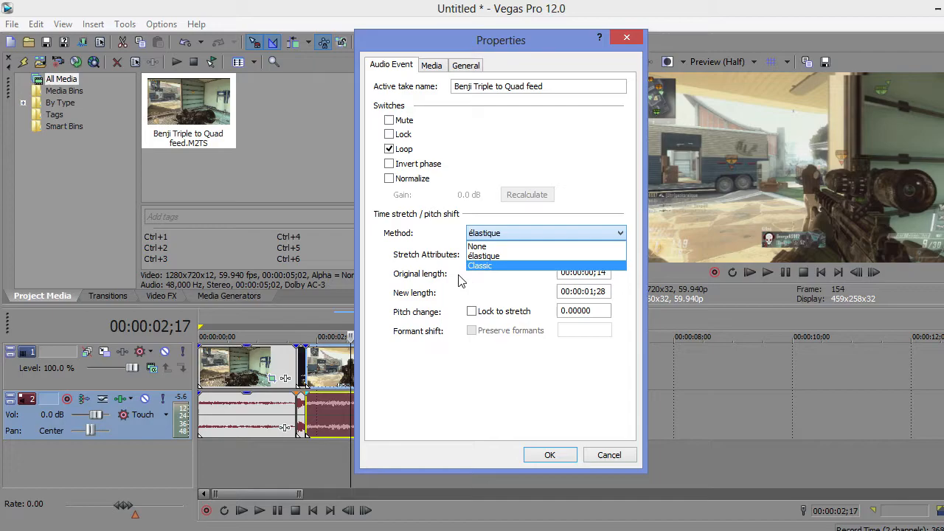
click(411, 264)
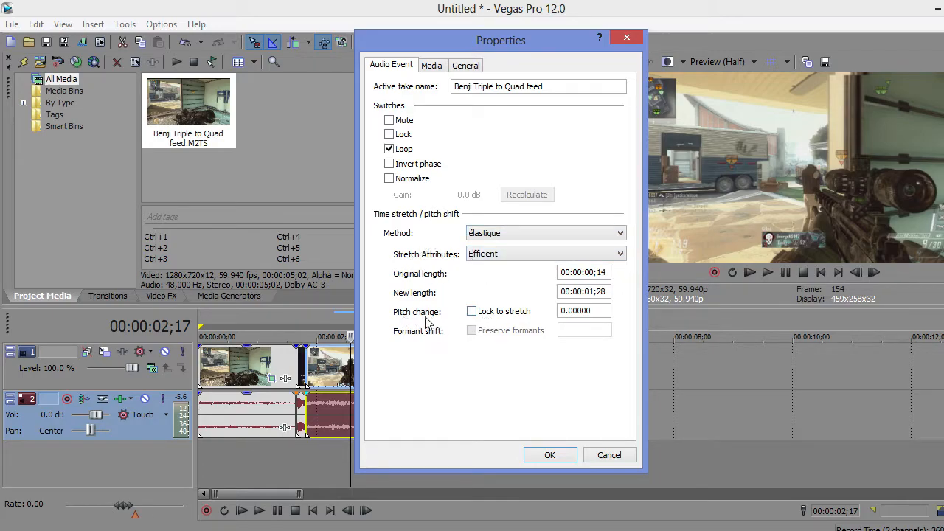
click(471, 313)
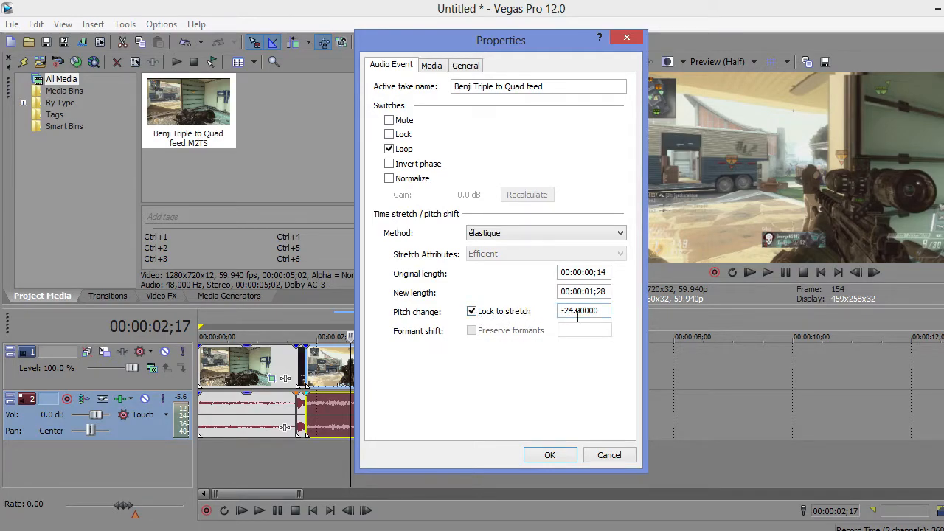
click(550, 455)
Step: Play the sequence from 00:00:01;03 through the slow-motion segment to check its pitched audio
click(264, 460)
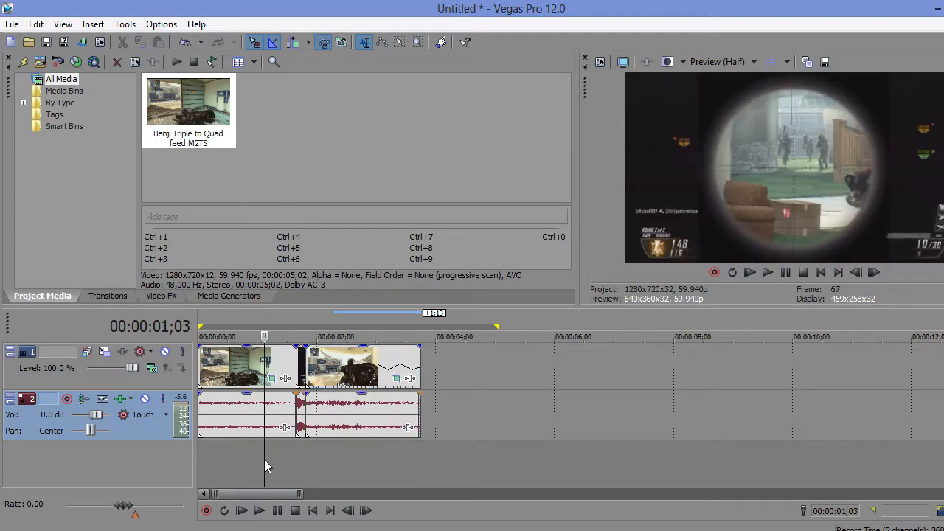
click(258, 515)
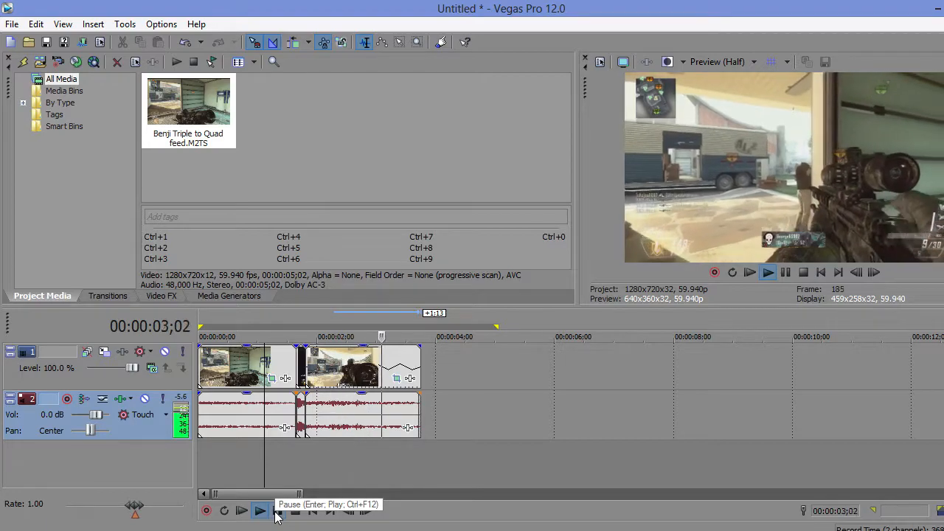
click(276, 513)
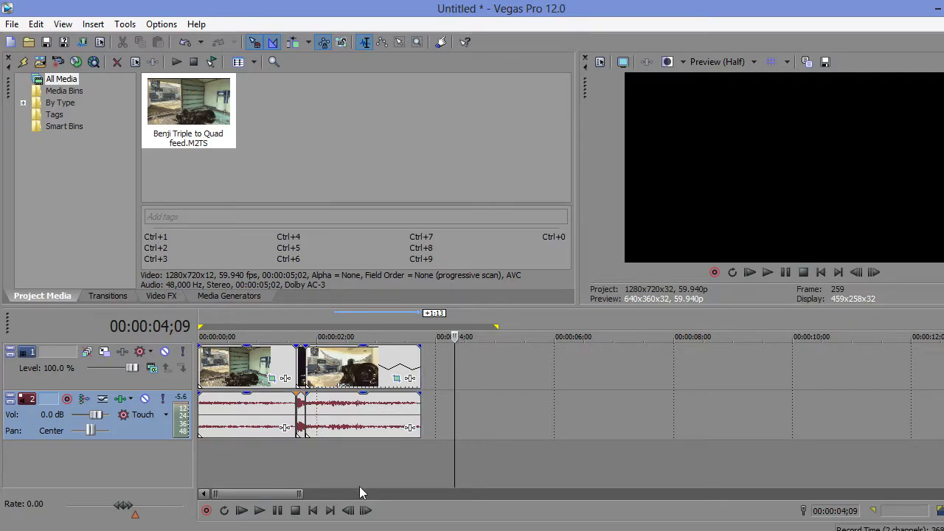
drag(300, 493, 270, 493)
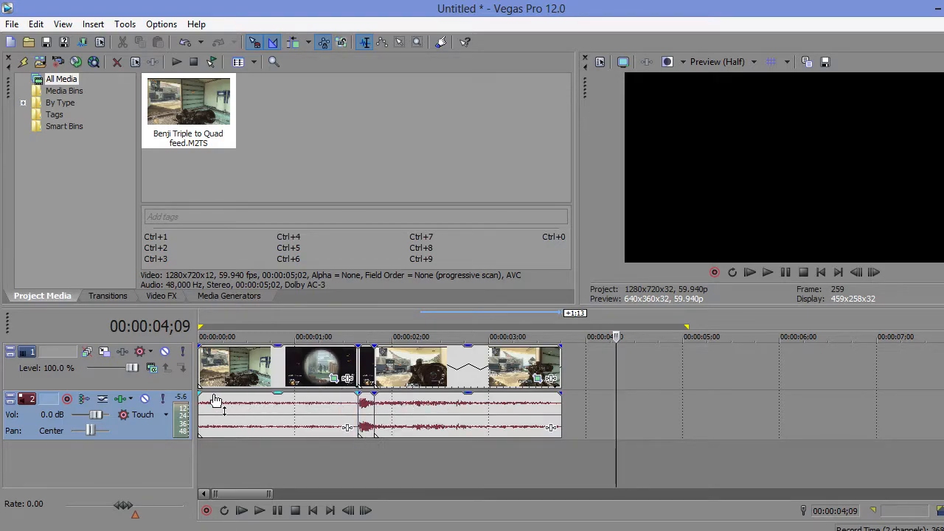
click(425, 401)
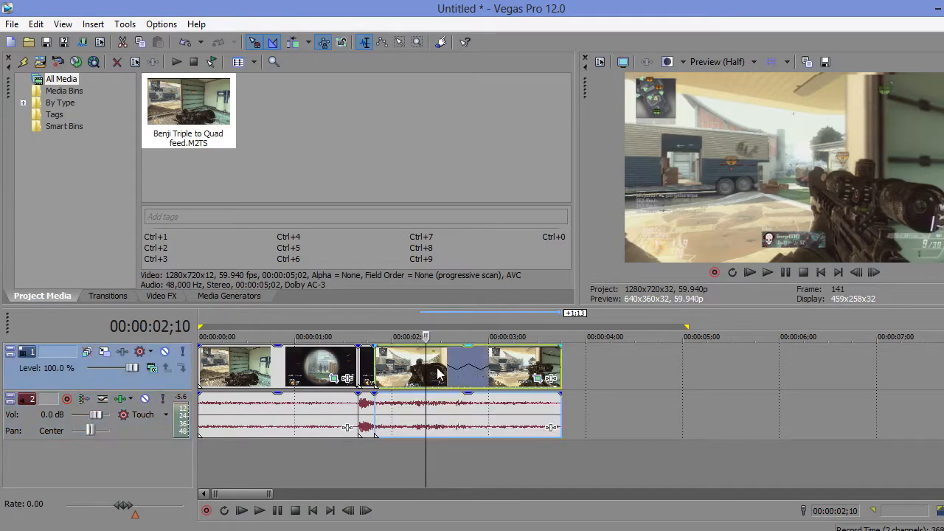
right_click(439, 375)
click(413, 369)
click(411, 368)
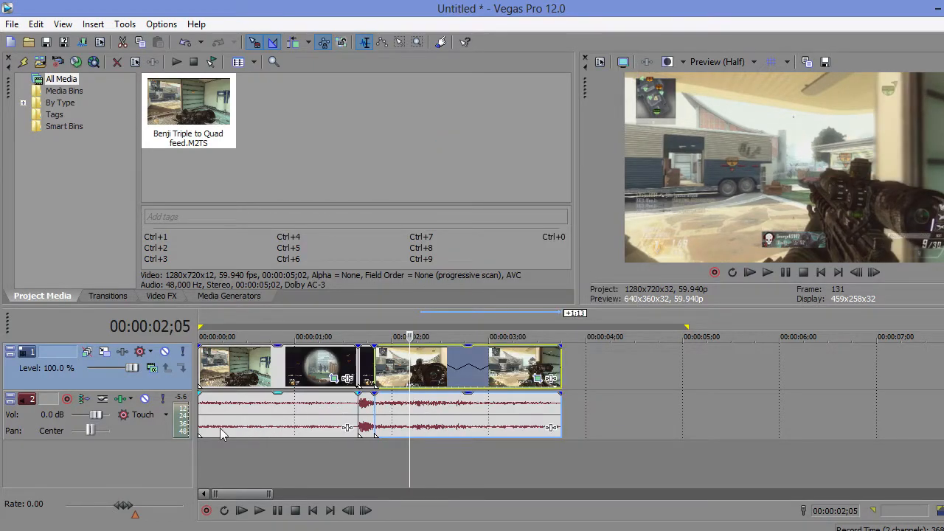
Step: Import the MitiS - Open Window MP3 and place it on a new audio track at the timeline start
click(354, 157)
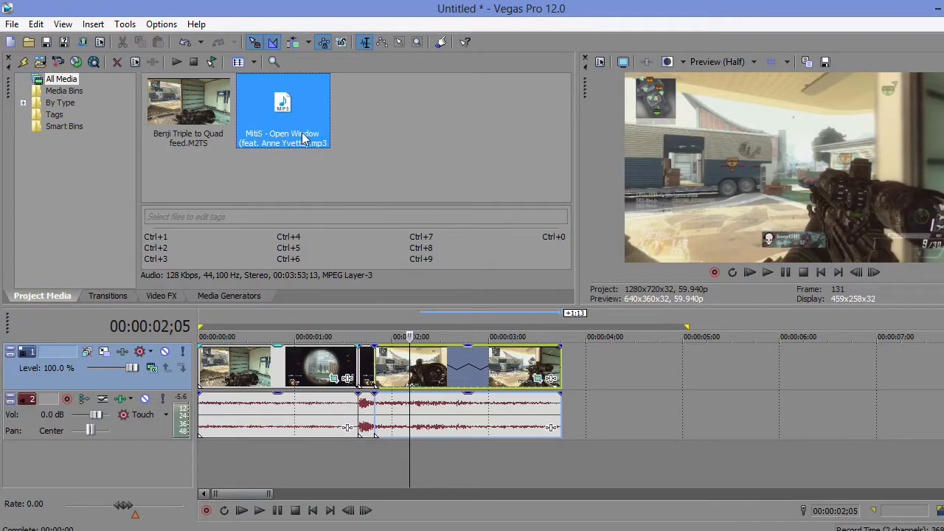
drag(311, 110, 323, 256)
drag(220, 481, 193, 455)
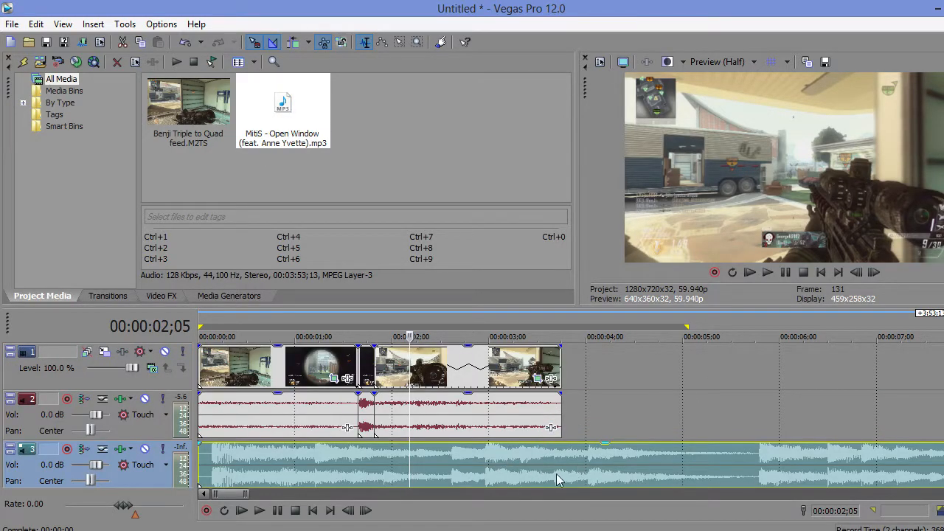
Step: Play the music from about 00:00:16 and around 00:00:33;11 to find the section to use
drag(251, 492, 422, 504)
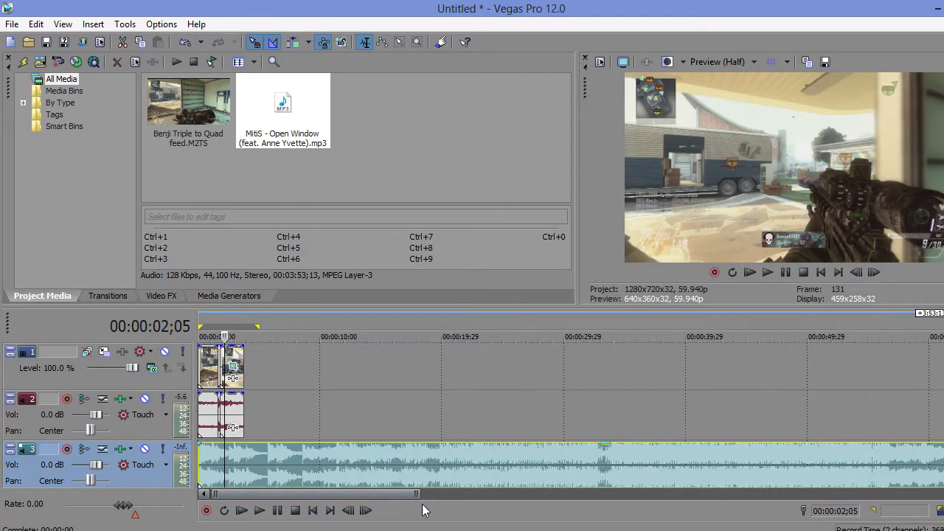
click(394, 476)
click(262, 514)
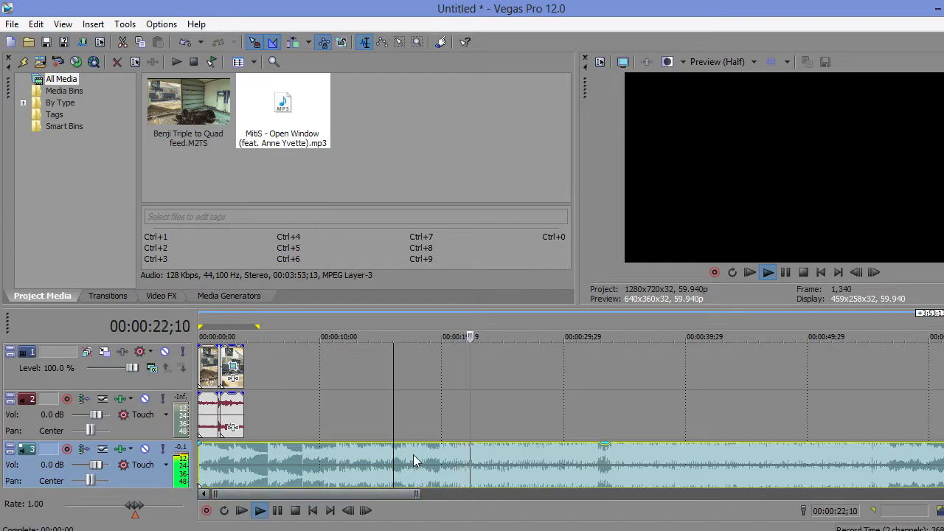
click(606, 465)
click(295, 510)
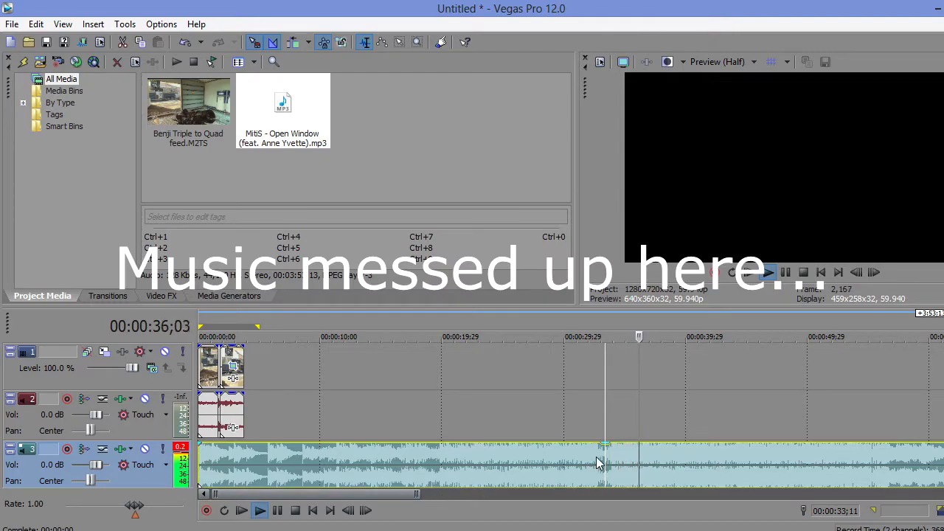
Step: Trim the music to the section between 00:00:32;19 and 00:00:39;03, deleting the parts before and after it
right_click(542, 452)
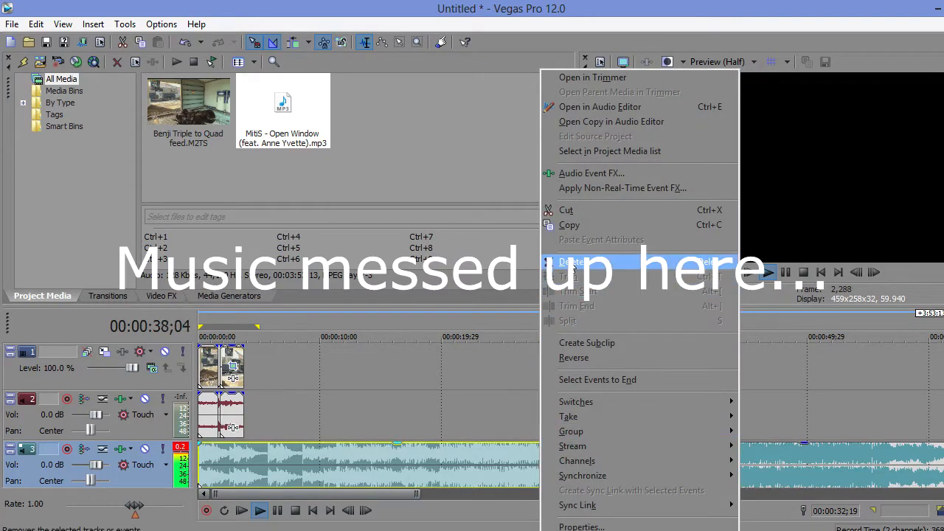
click(570, 262)
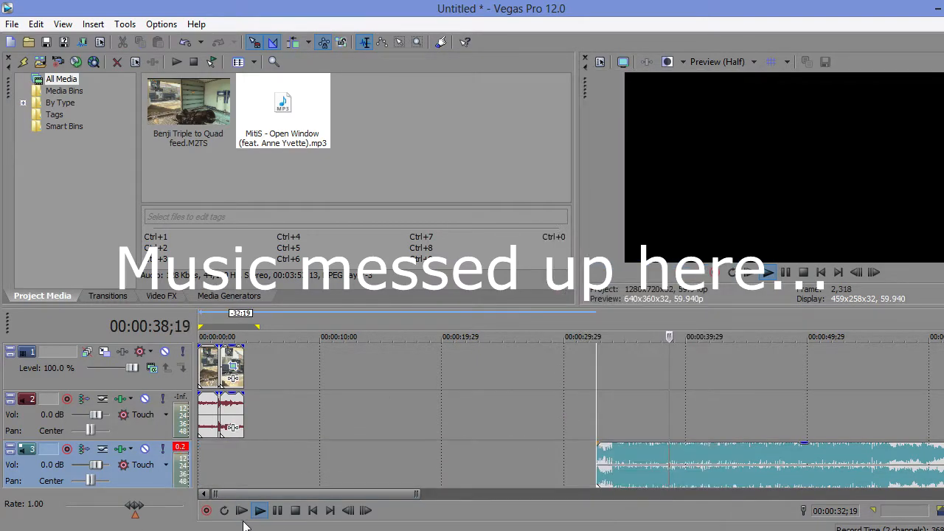
click(682, 461)
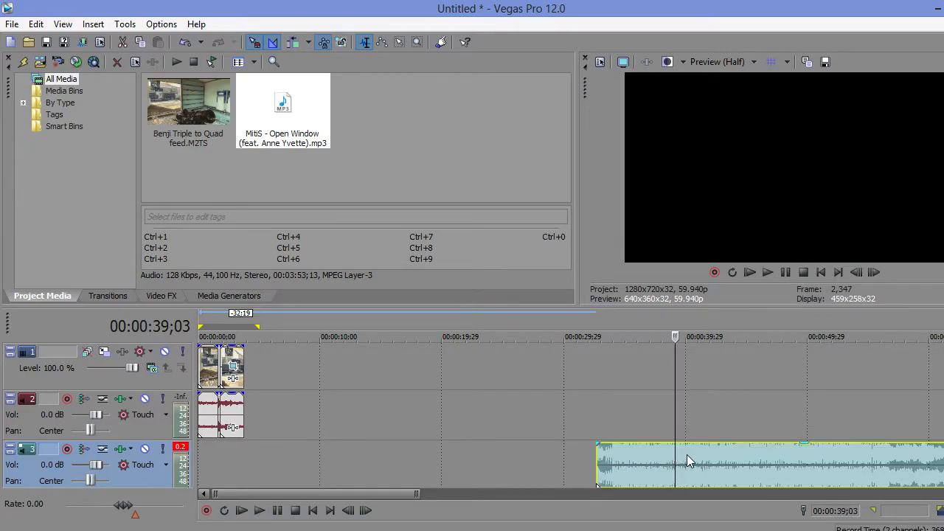
key(s)
right_click(708, 457)
click(787, 263)
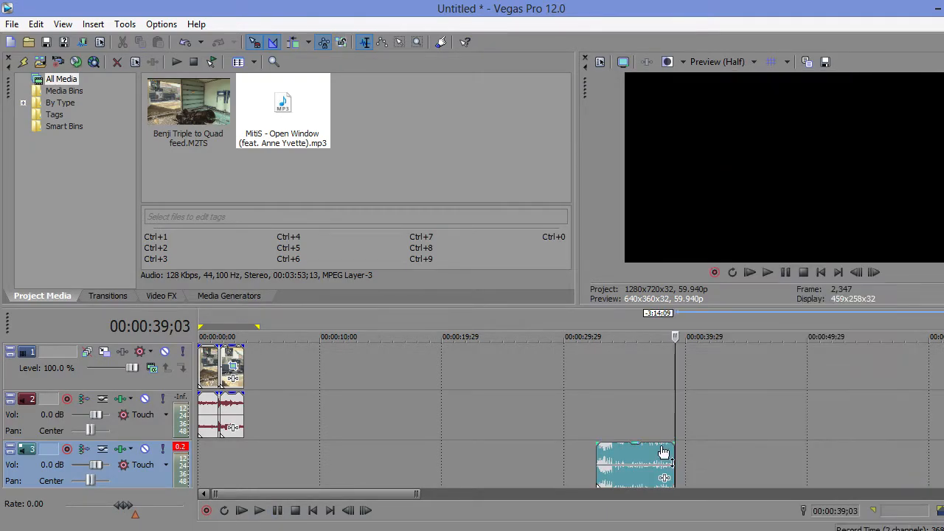
Step: Move the trimmed music to the timeline start and shift it 7 frames later, extending its beginning back to zero
drag(648, 457, 190, 459)
drag(418, 495, 258, 495)
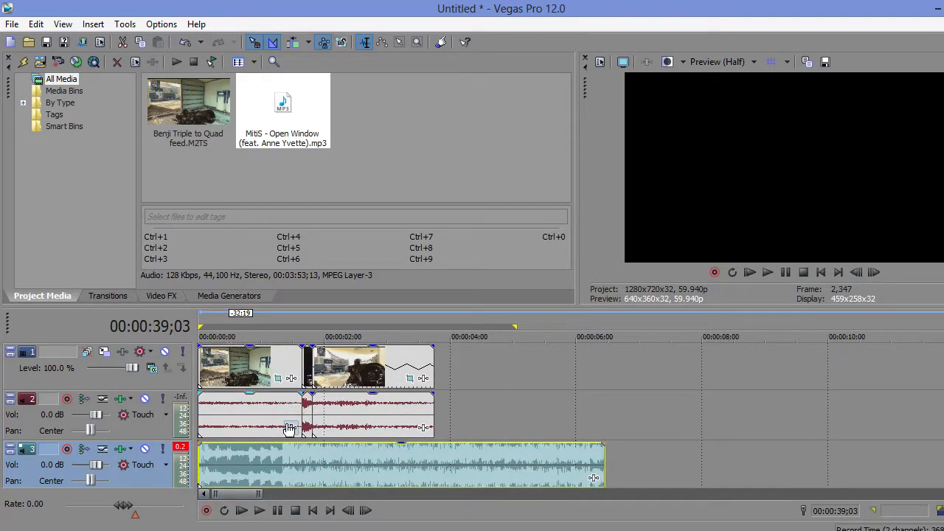
drag(255, 463, 270, 460)
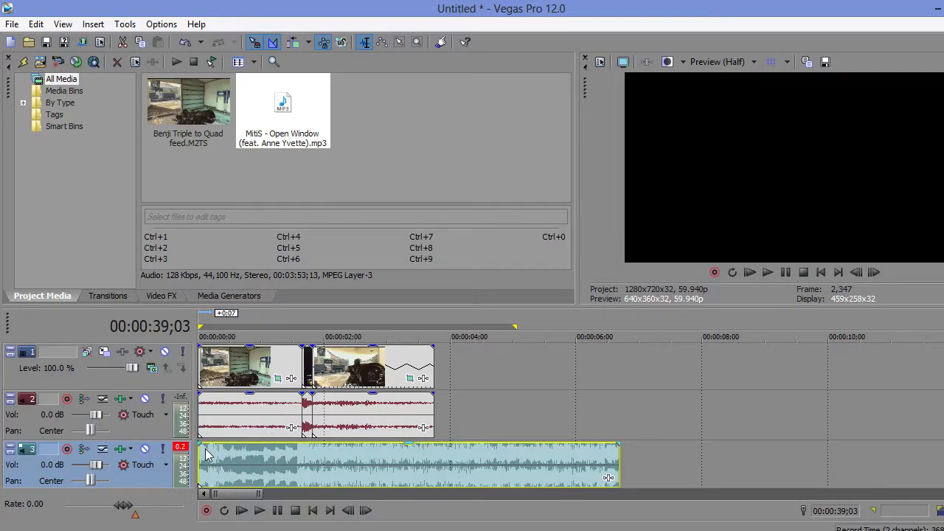
Step: Place a marker at 00:00:00;03 on the first beat of the music
click(204, 456)
click(378, 129)
click(205, 473)
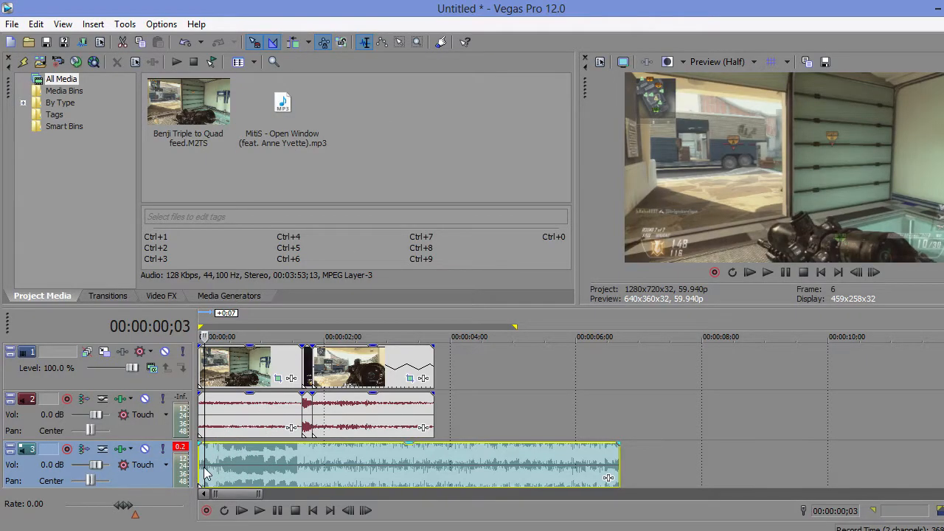
drag(259, 494, 243, 494)
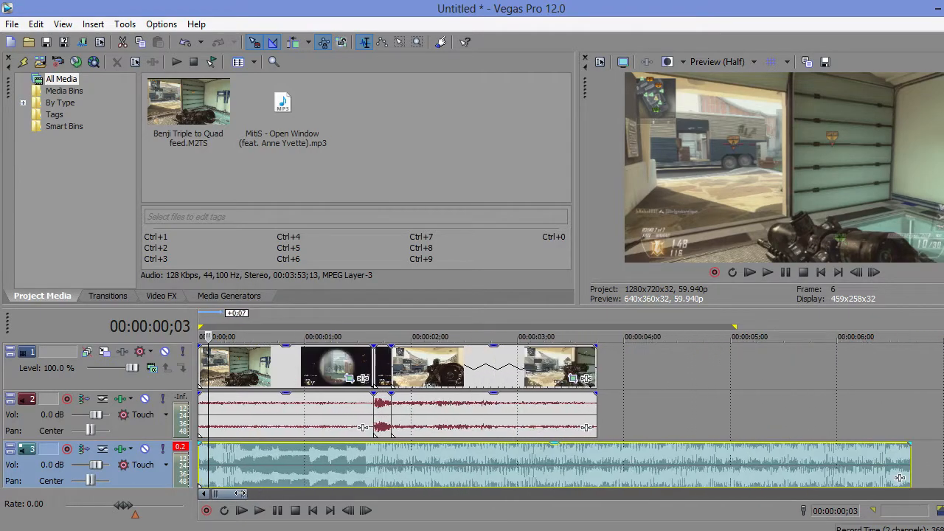
key(m)
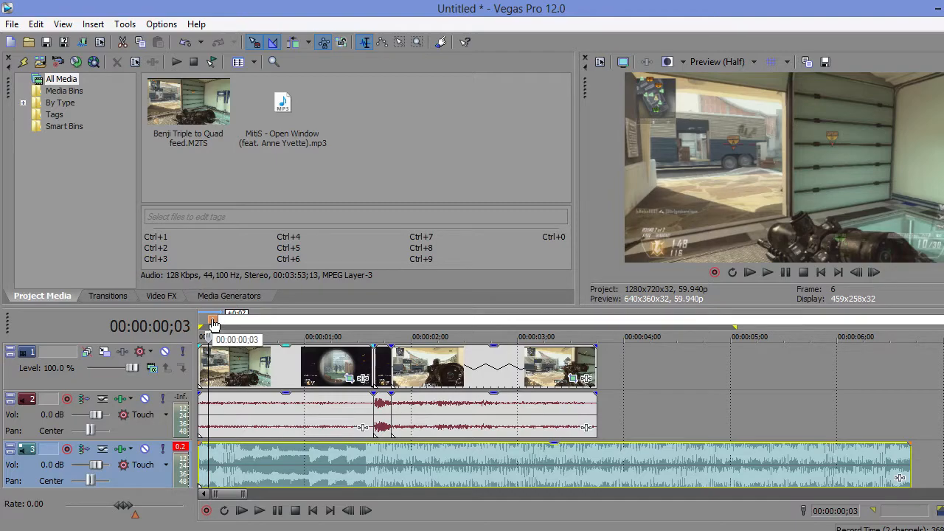
click(209, 364)
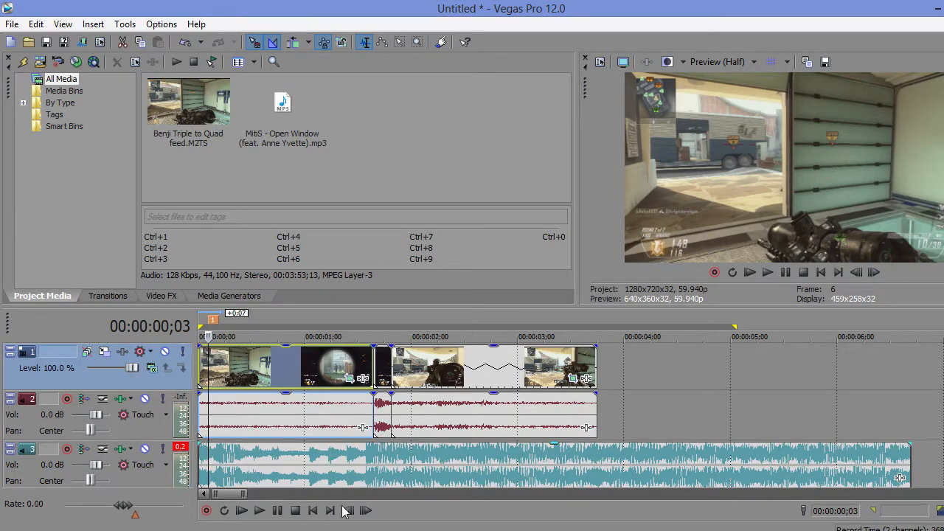
Step: Try to rename the marker at 00:00:00;03, and delete it
right_click(212, 320)
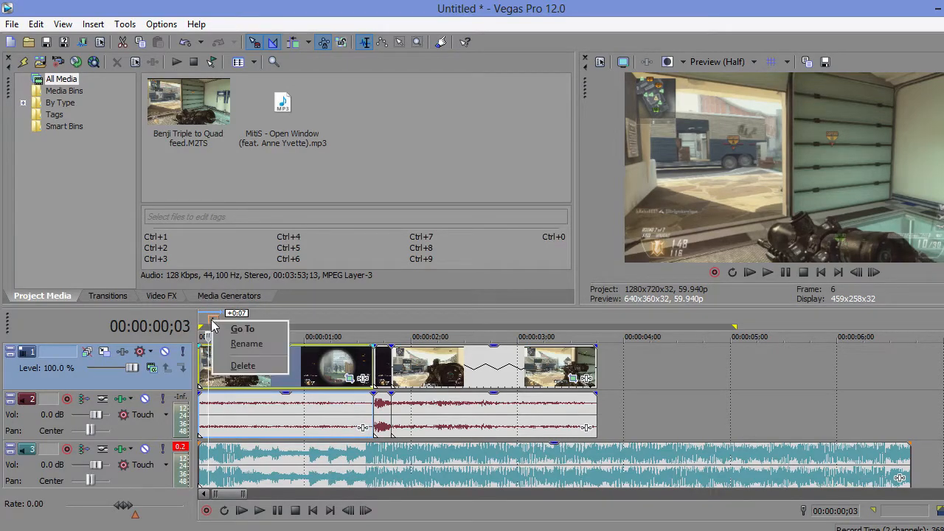
click(262, 344)
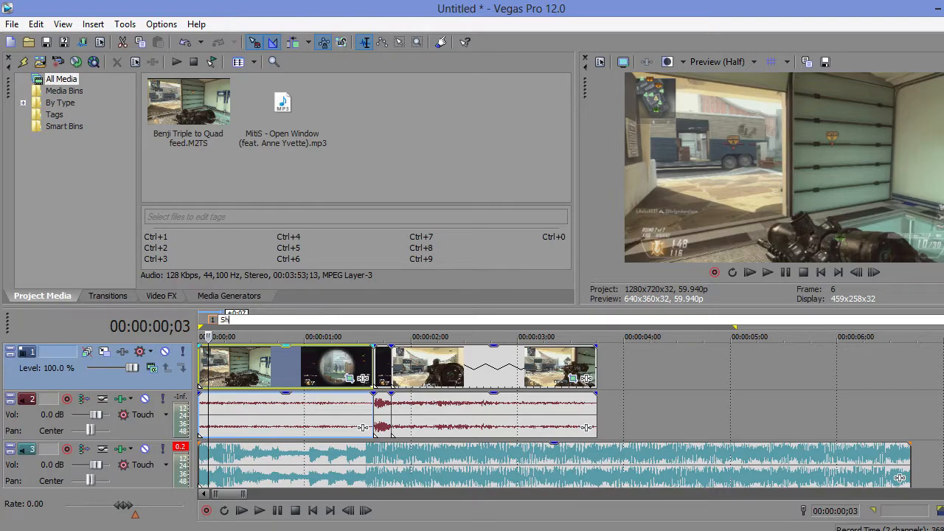
key(BackSpace)
key(BackSpace)
key(BackSpace)
key(Escape)
right_click(214, 320)
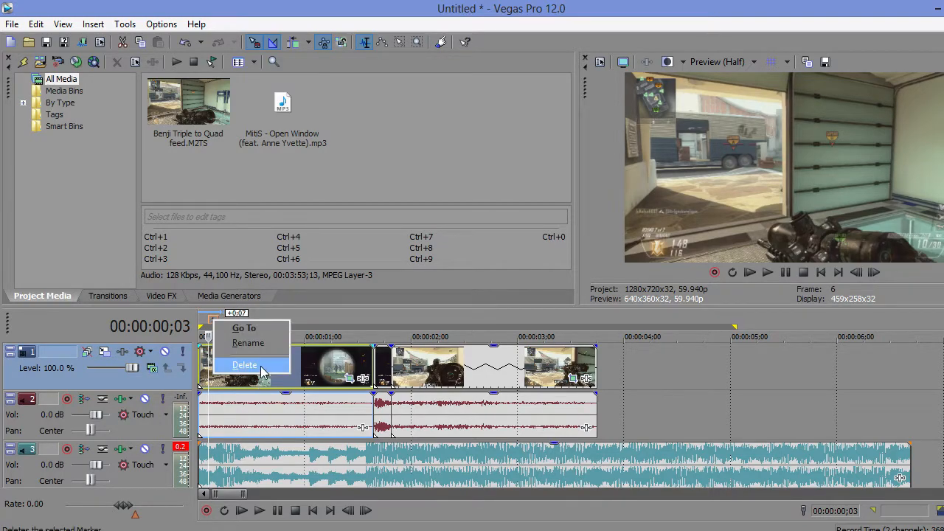
click(243, 361)
Step: Step the playhead back and forth frame by frame around 00:00:00;02 to examine the start of the clip
click(209, 467)
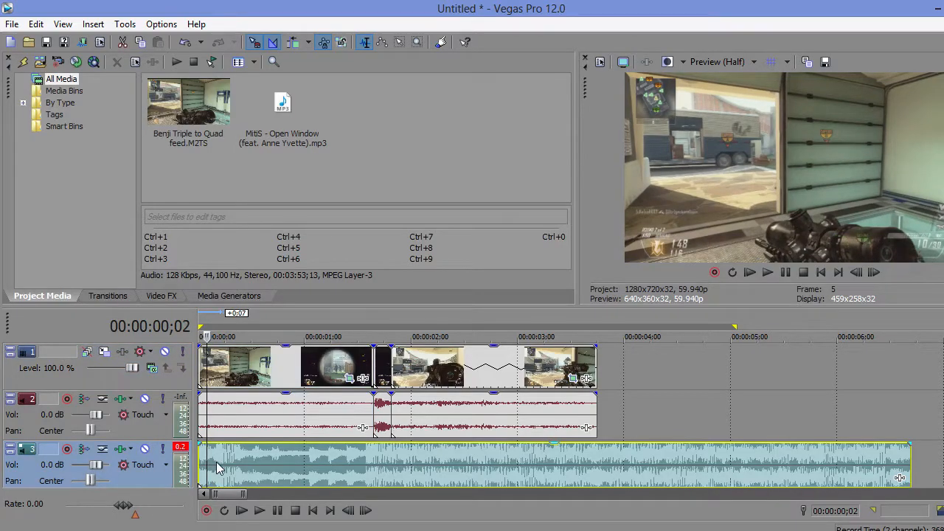
key(Left)
key(Right)
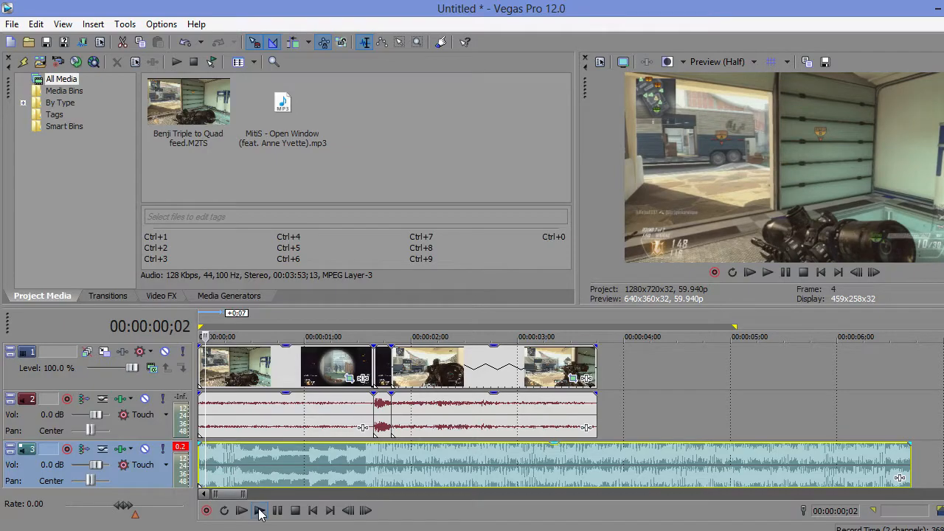
key(Left)
key(Left)
key(Right)
key(Right)
key(Left)
key(Right)
key(Right)
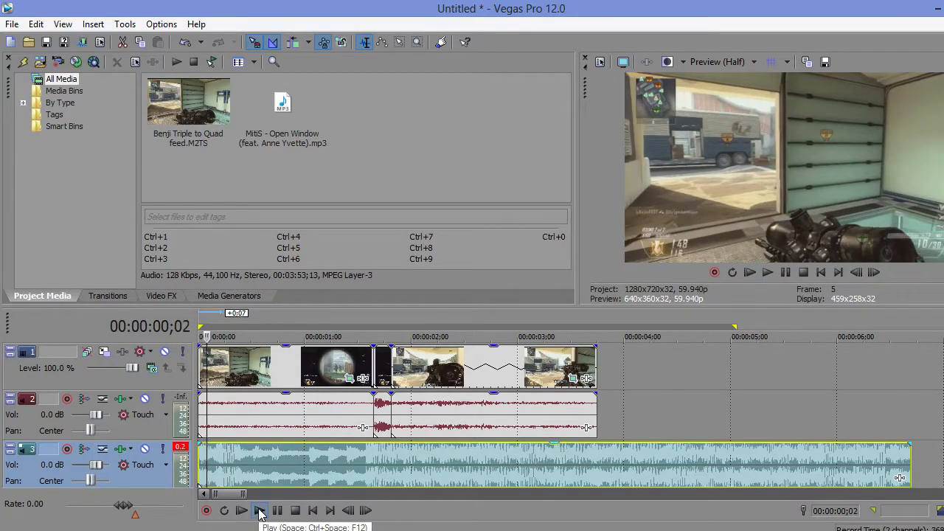
key(Left)
key(Right)
key(Left)
key(Right)
key(Left)
key(Left)
key(Right)
key(Right)
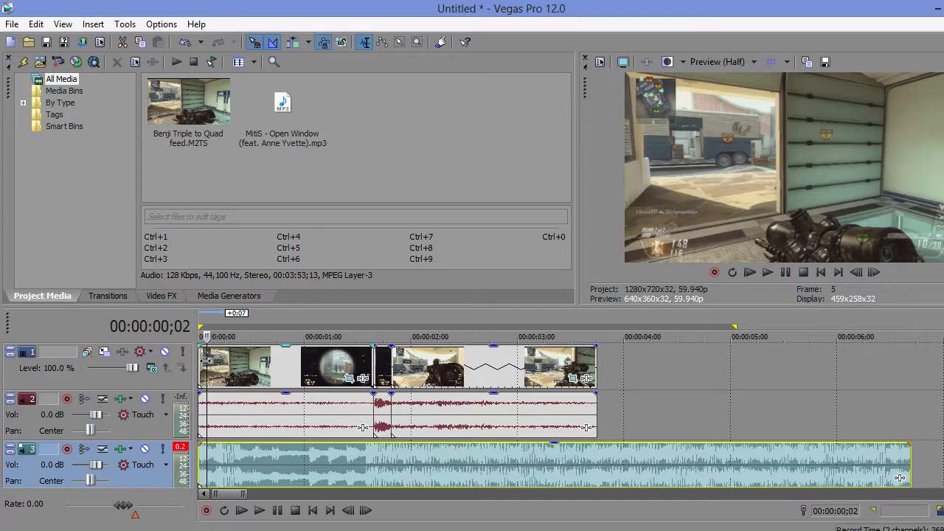
click(231, 364)
key(Left)
key(Right)
key(Right)
key(Left)
key(Right)
key(Left)
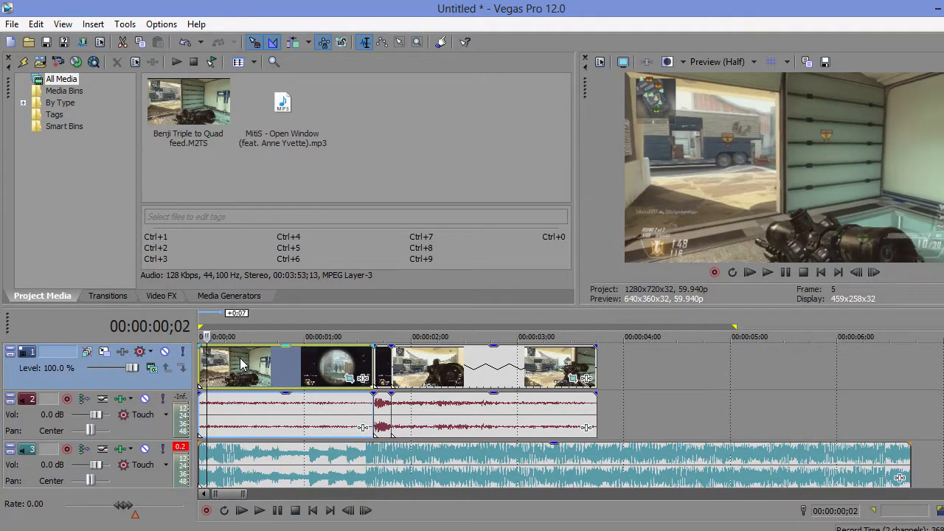
Step: Play the timeline from 00:00:00;02 and drop eight numbered markers in time with the music, then pause playback
click(261, 512)
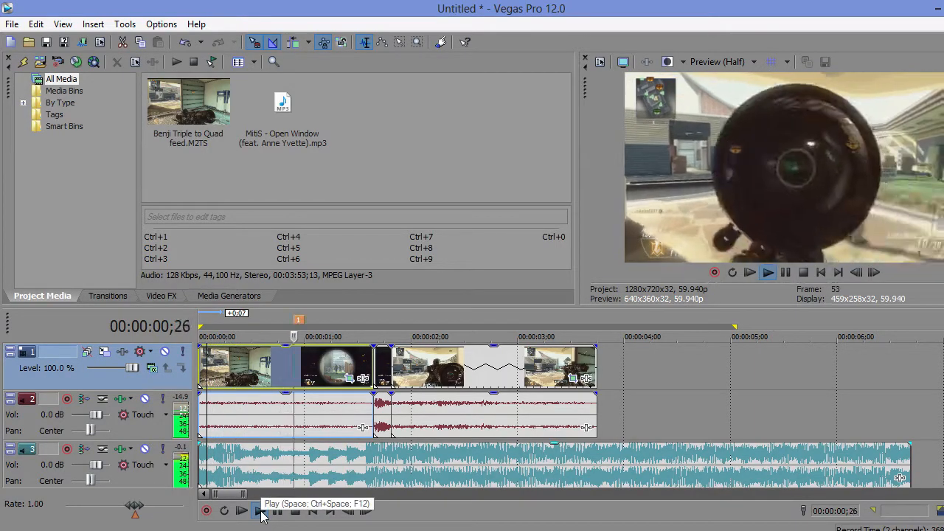
key(m)
key(m)
key(m)
key(m)
key(m)
key(m)
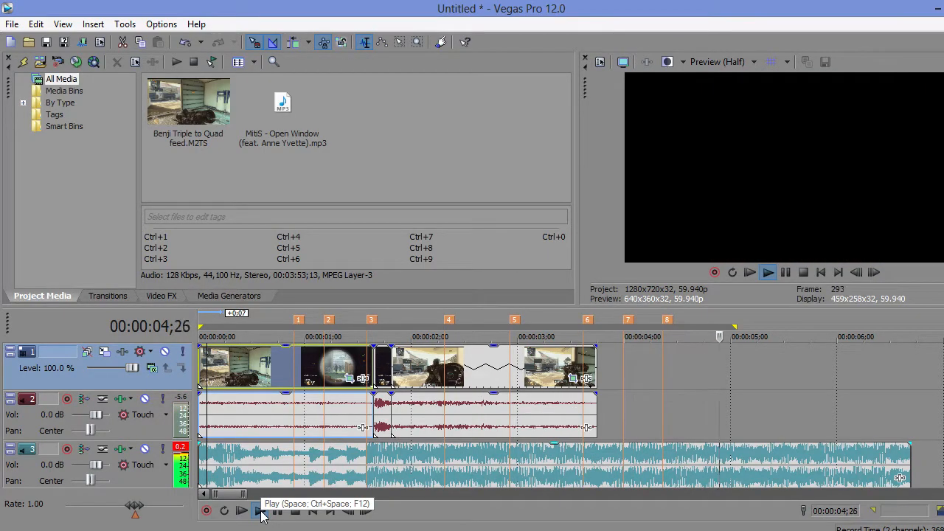
click(278, 511)
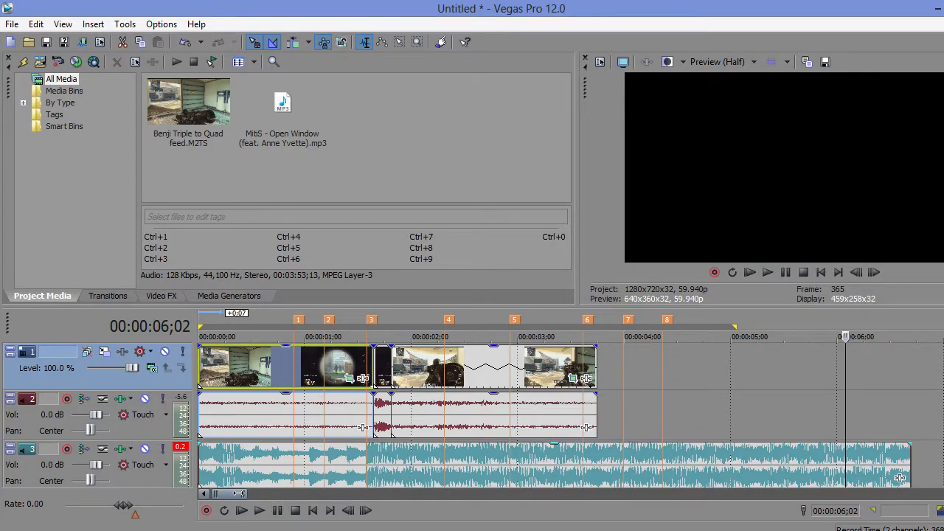
Step: Move marker 1 to 00:00:01;01 and marker 2 to 00:00:01;07 to line them up with beats in the music waveform
drag(239, 494, 233, 493)
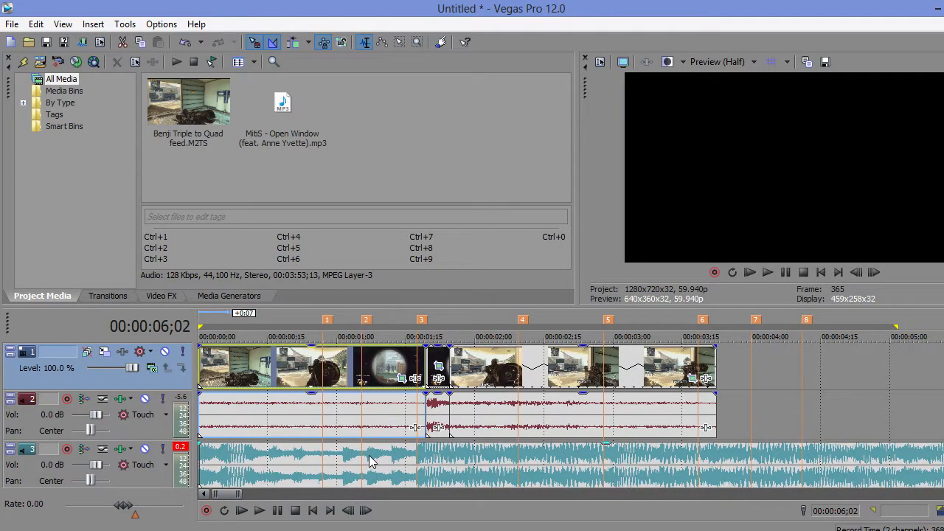
click(344, 459)
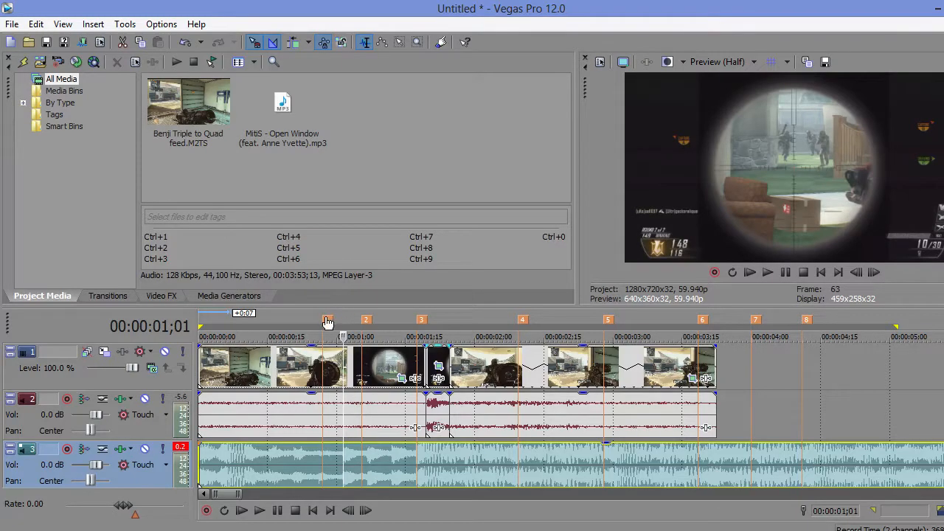
drag(328, 325, 345, 324)
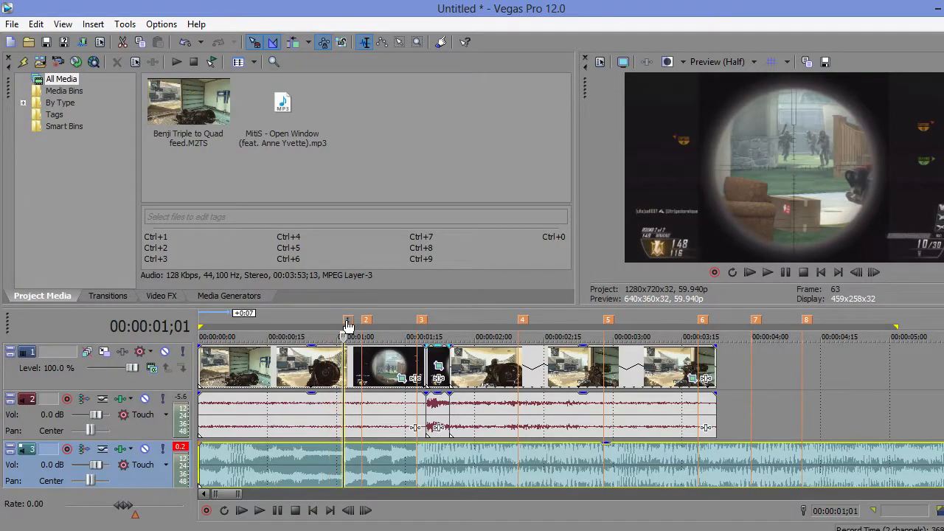
click(369, 459)
drag(366, 320, 373, 320)
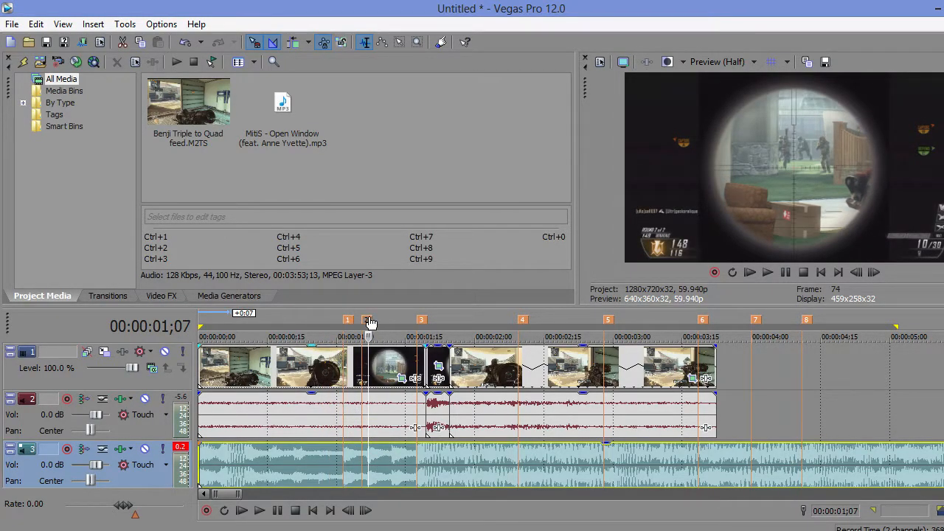
Step: Move marker 3 to the next waveform beat at about 00:00:01;12
click(390, 458)
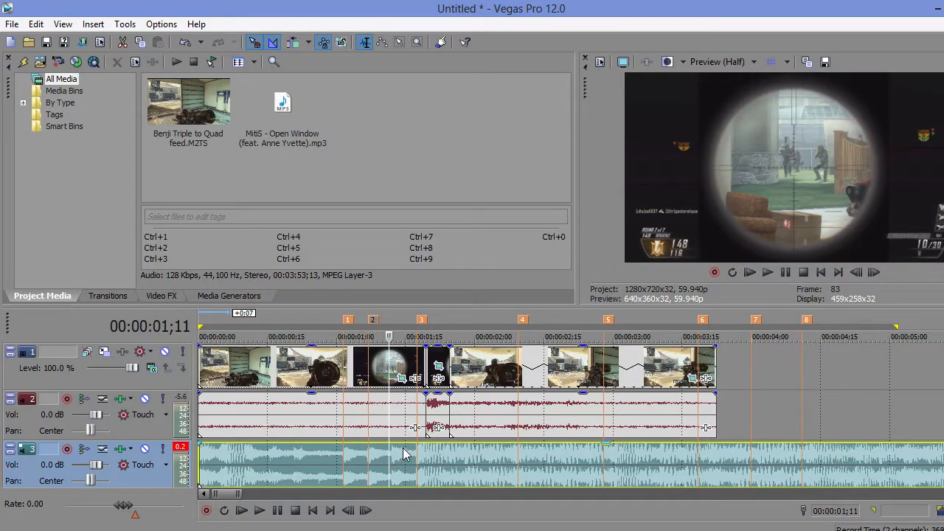
key(Right)
drag(422, 323, 396, 322)
Step: Add an unnamed marker at 00:00:01;17, where the louder part of the music begins
click(417, 456)
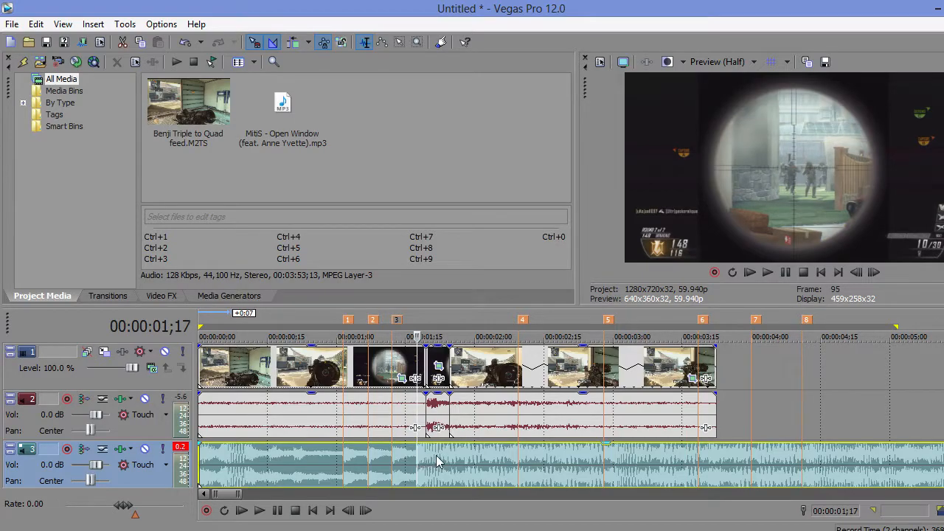
key(m)
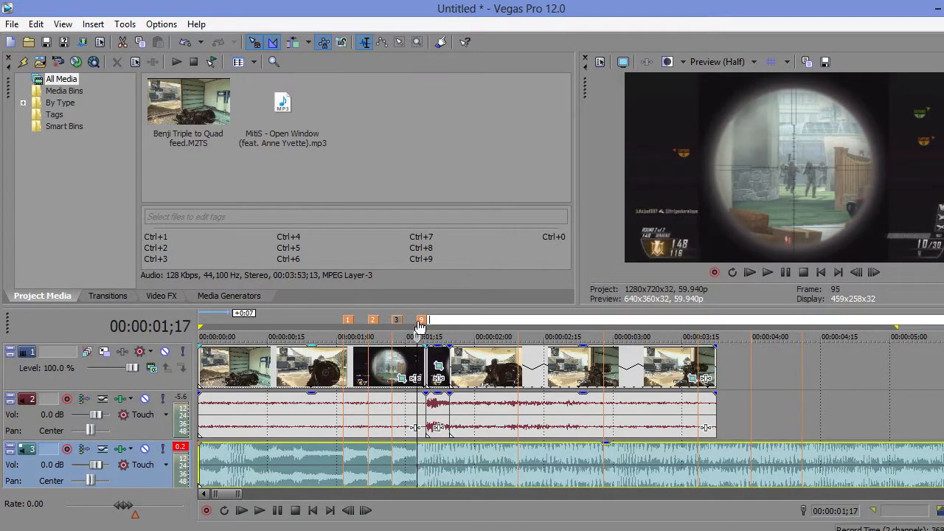
key(Return)
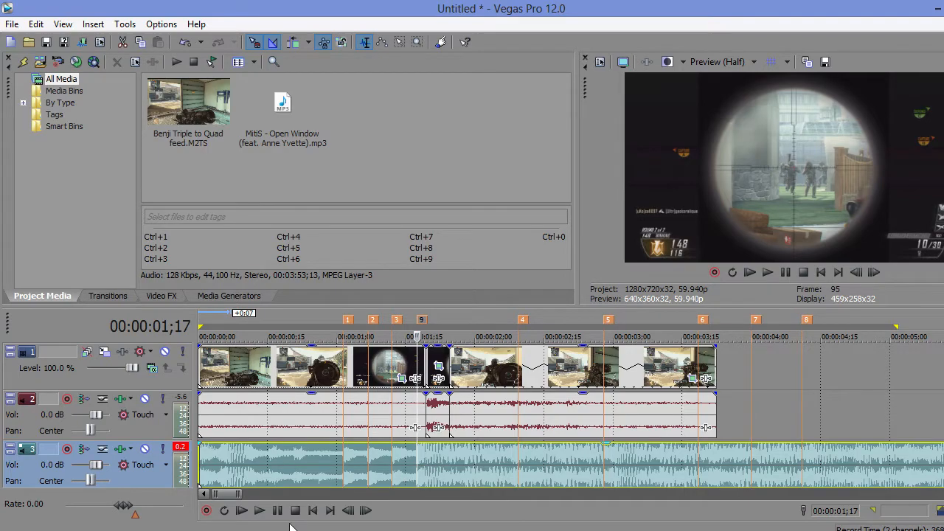
Step: Play the timeline from between markers 1 and 2 to check the markers against the music, then pause
click(362, 472)
click(260, 512)
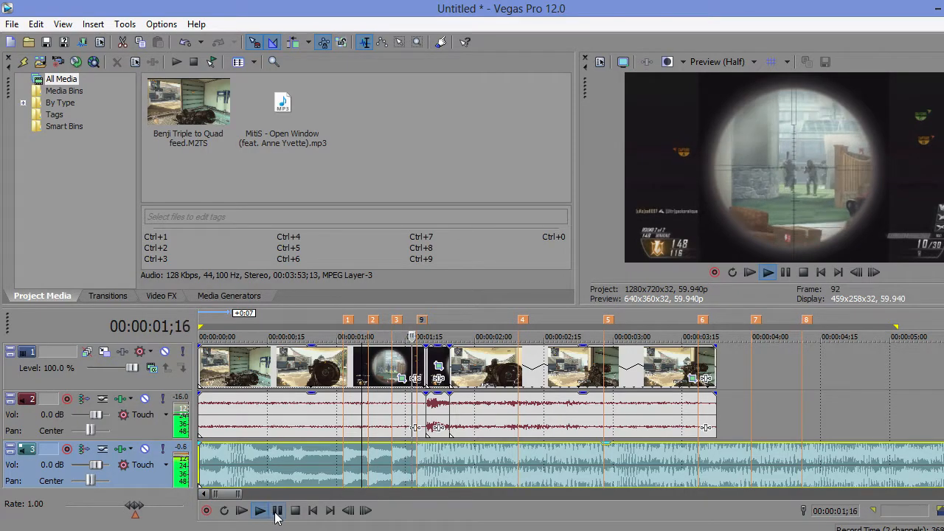
click(277, 510)
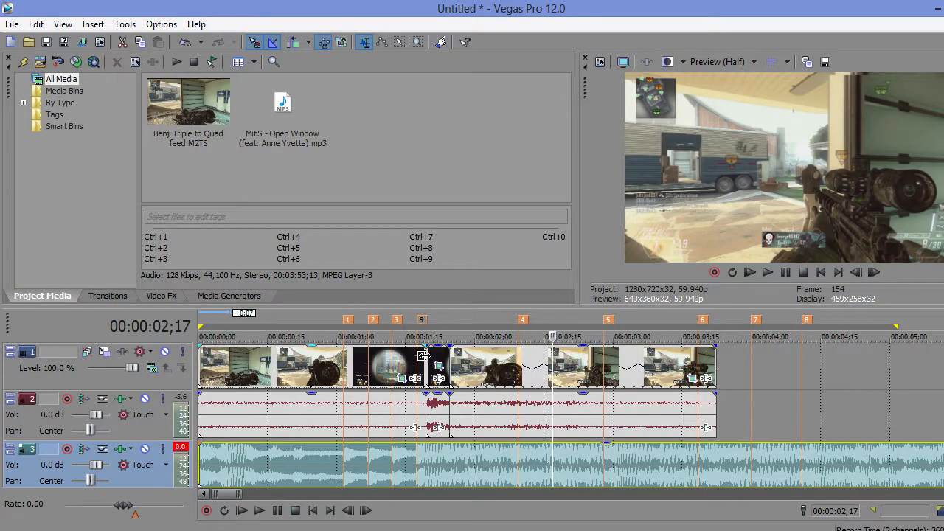
Step: Time-stretch the first clip so it ends at marker 9, and move the short clip up against its new end
drag(247, 495, 235, 494)
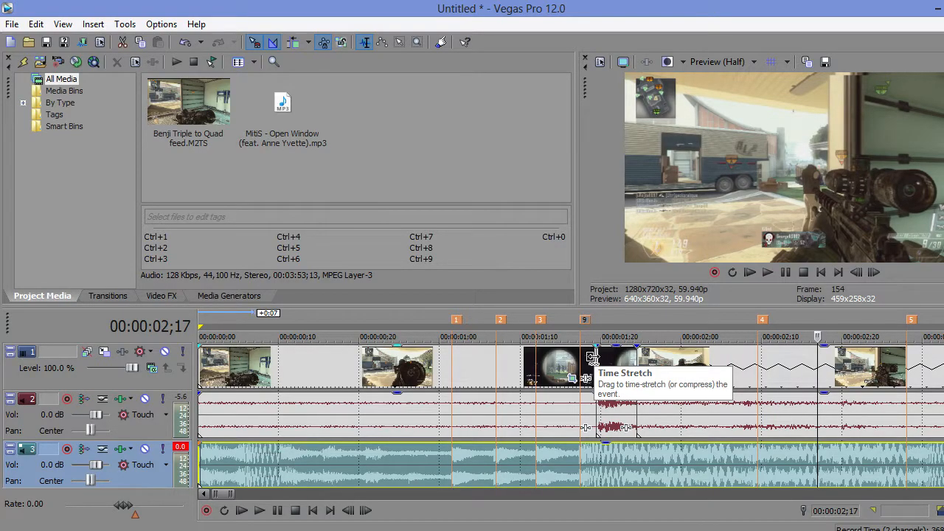
drag(592, 357, 590, 379)
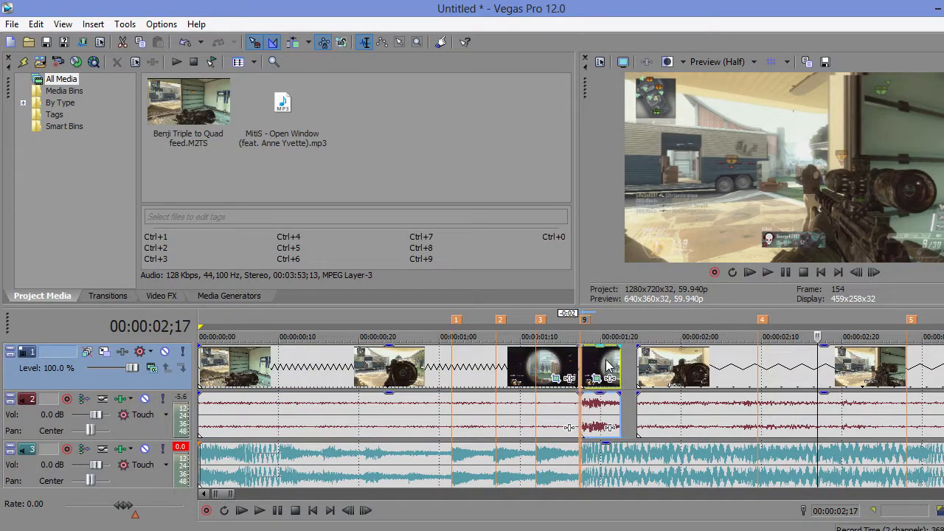
Step: Lock the pitch change to the time stretch in the properties of the first clip's audio event
click(515, 413)
right_click(498, 411)
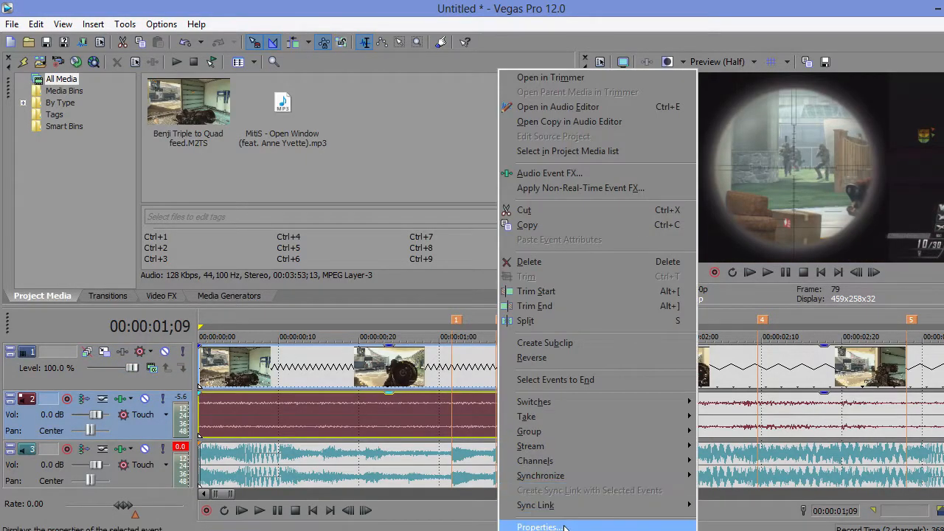
click(527, 521)
click(471, 312)
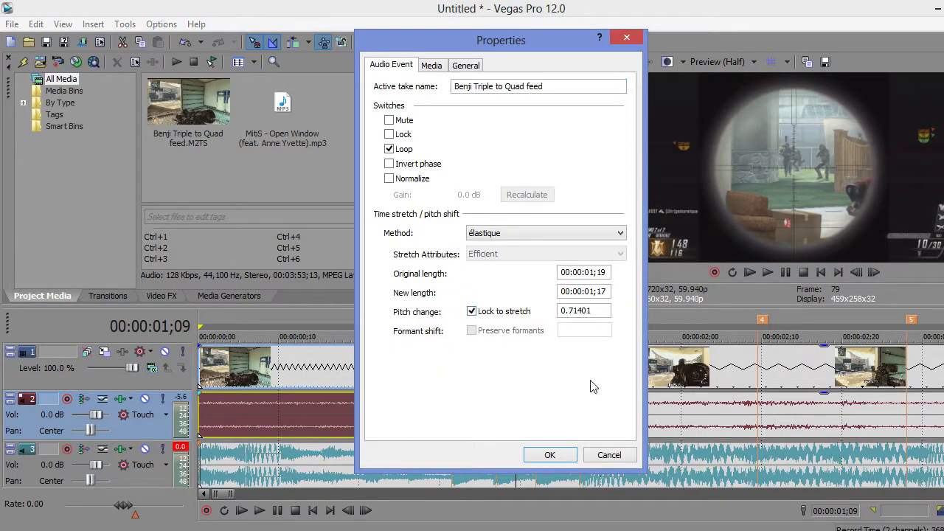
click(549, 455)
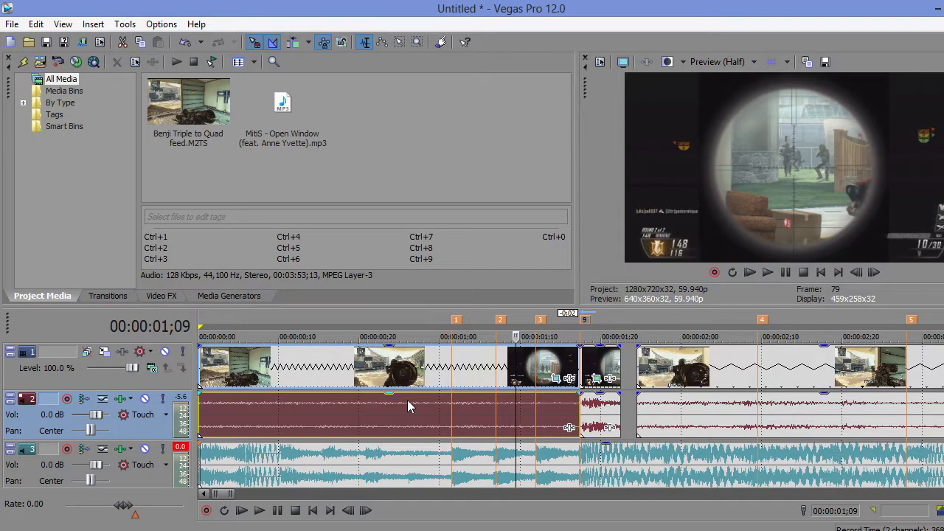
Step: Move the last clip with its audio back against the short clip's end to close the gap
click(406, 426)
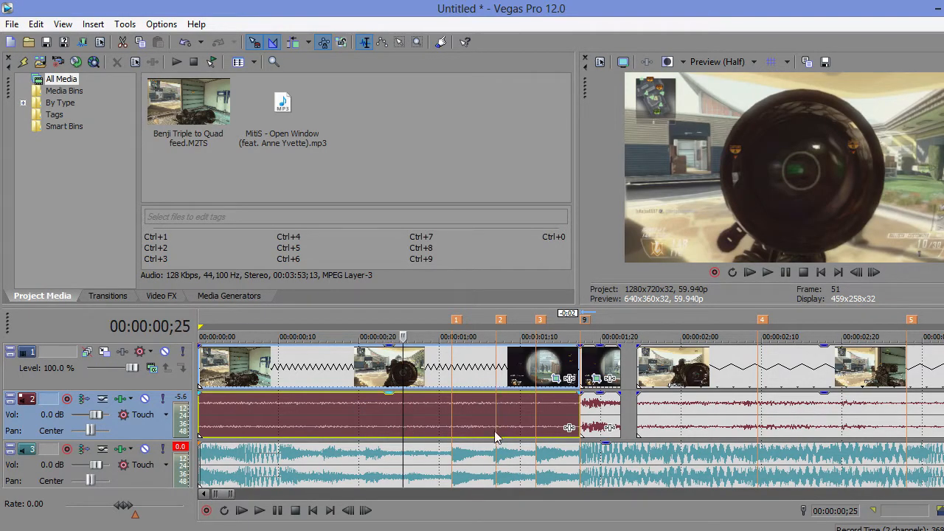
click(500, 429)
drag(707, 373, 679, 366)
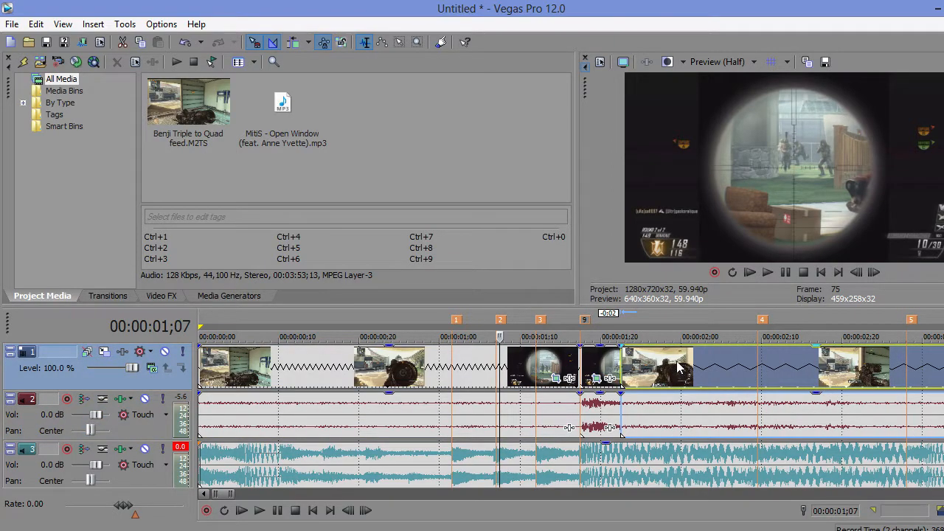
Step: Play the timeline to check how the edited clips sync with the music, then pause
drag(236, 495, 253, 495)
click(242, 511)
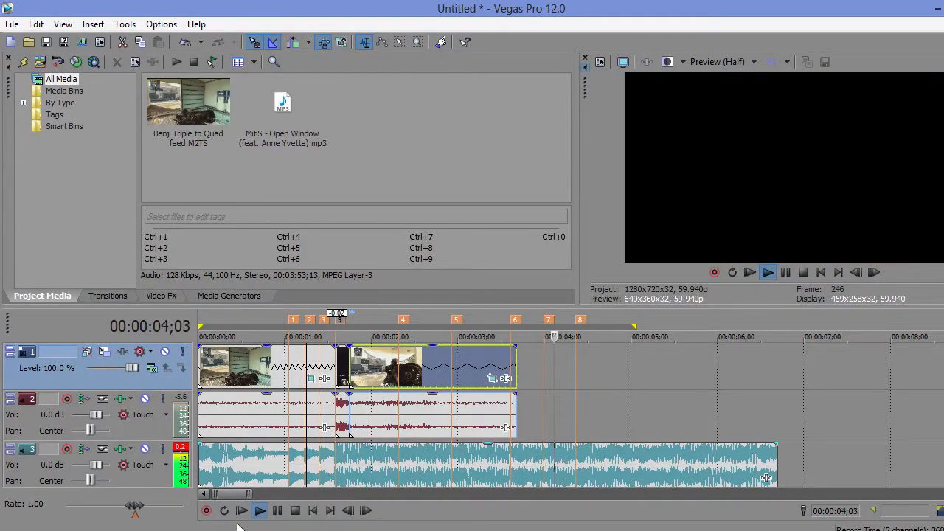
click(277, 510)
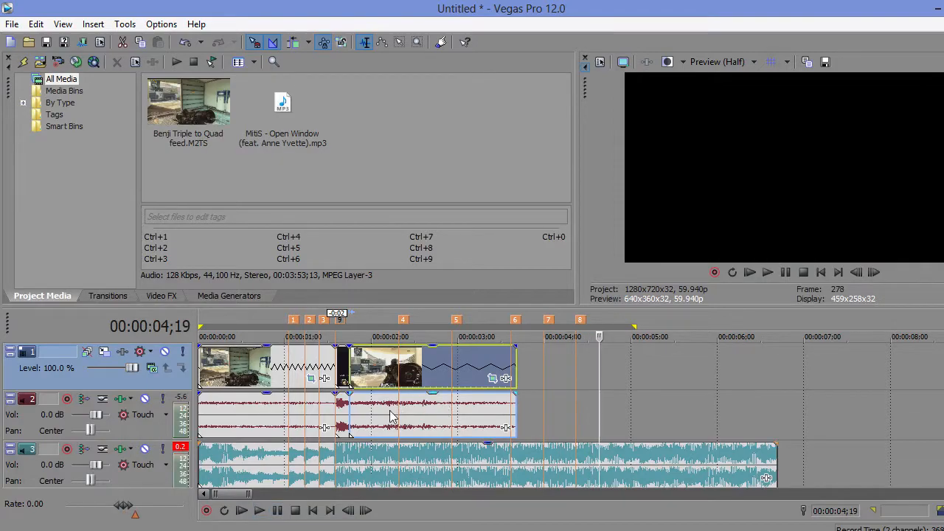
Step: Place the playhead at 00:00:02;24 in the last clip and bring up the list of video effects
click(443, 381)
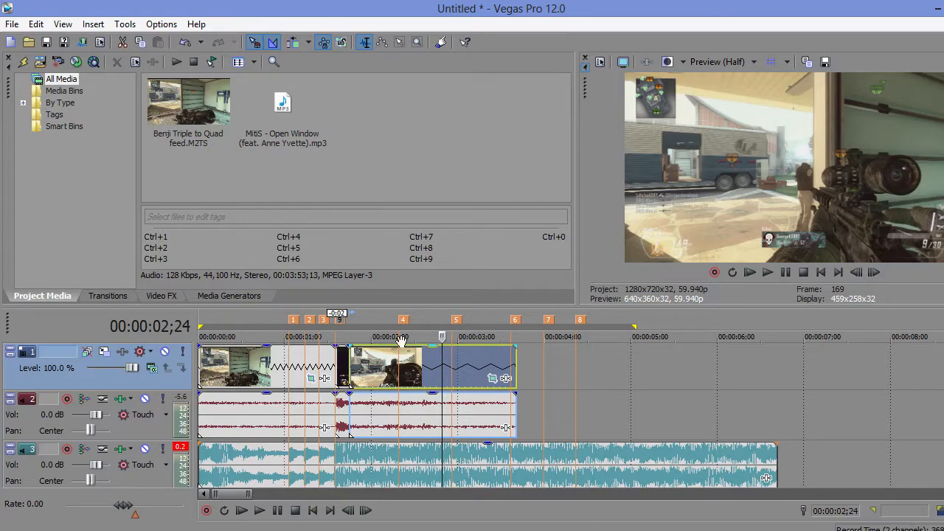
click(164, 297)
drag(160, 106, 199, 70)
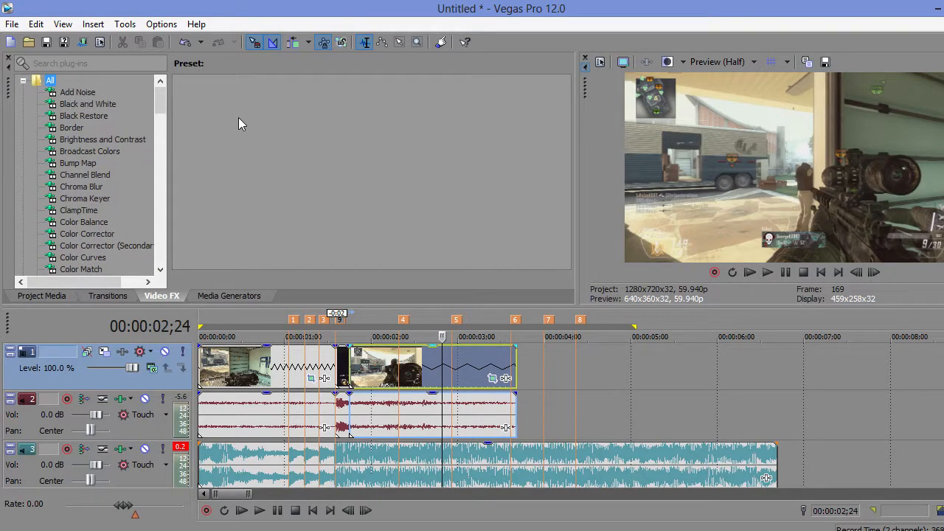